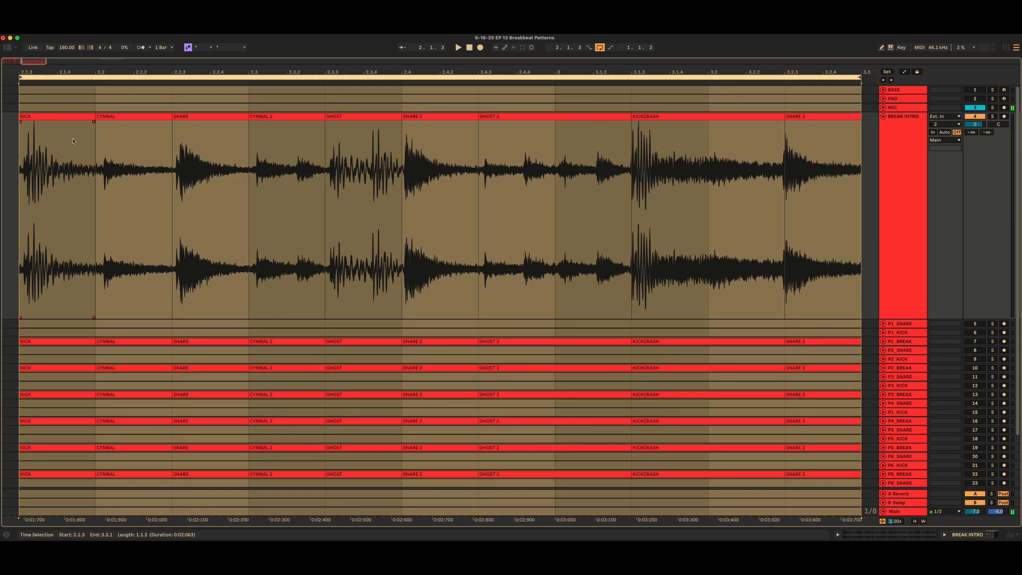
Step: Go through the KICK, CYMBAL and SNARE slices of the BREAK INTRO track and play the break from the KICK slice
{"action": "left_click", "coordinate": [67, 117]}
{"action": "left_click", "coordinate": [116, 117]}
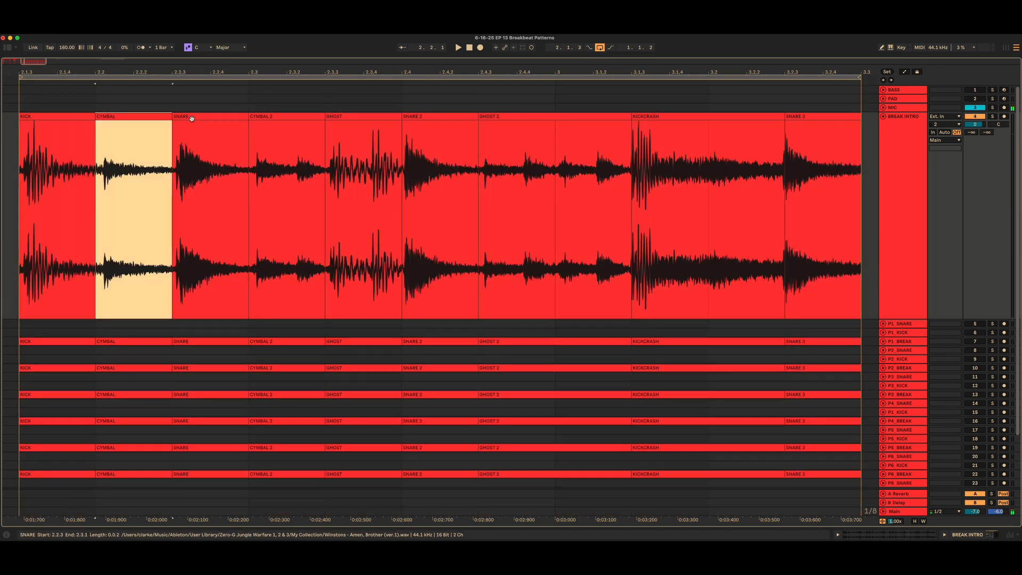
{"action": "left_click", "coordinate": [191, 119]}
{"action": "left_click", "coordinate": [63, 117]}
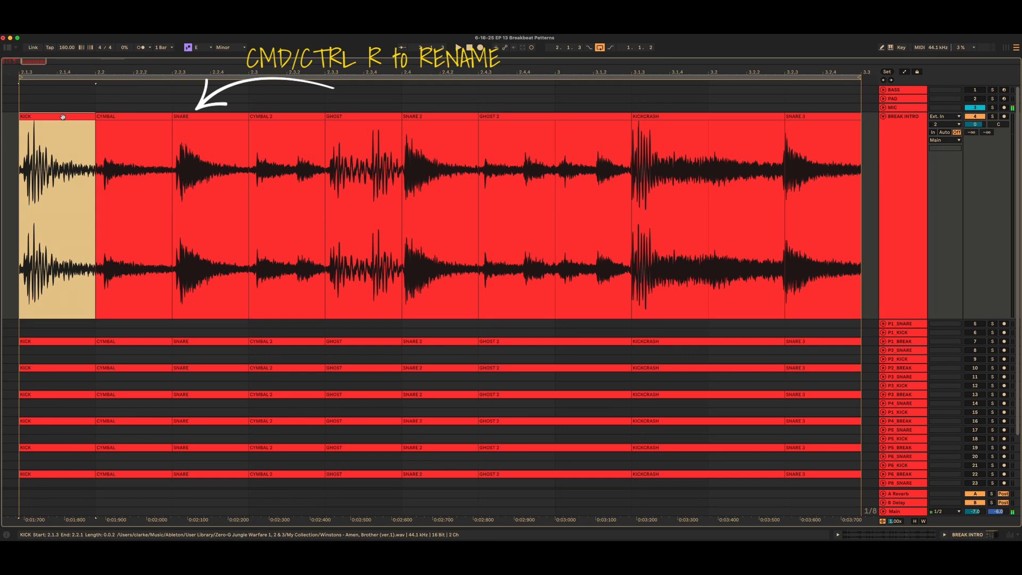
{"action": "key", "text": "space"}
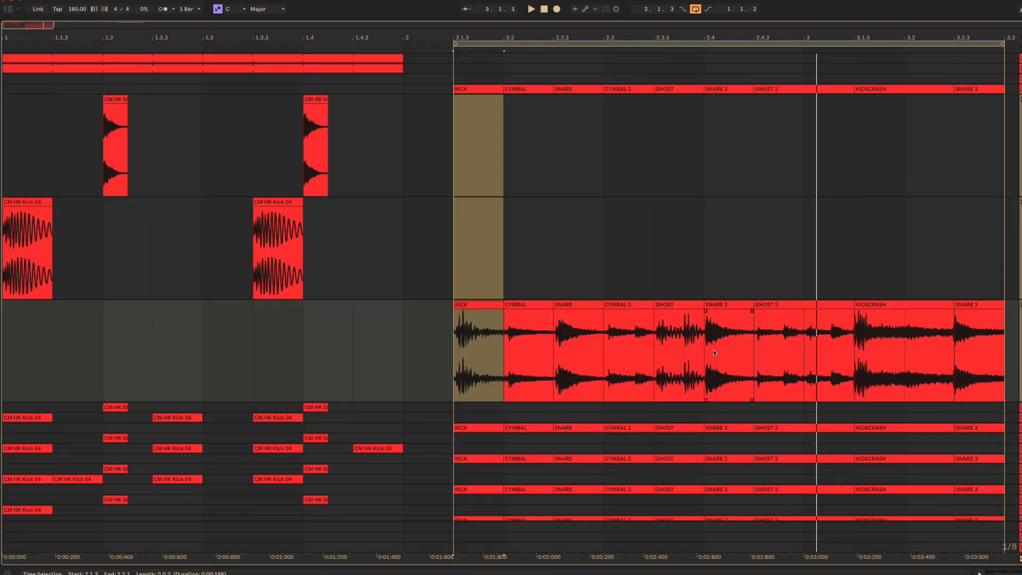
Step: Set the loop to the first bar, from 1.1.1 to 2.1.1, and play back the P1 kick and snare pattern
{"action": "left_click_drag", "start_coordinate": [497, 44], "coordinate": [83, 79]}
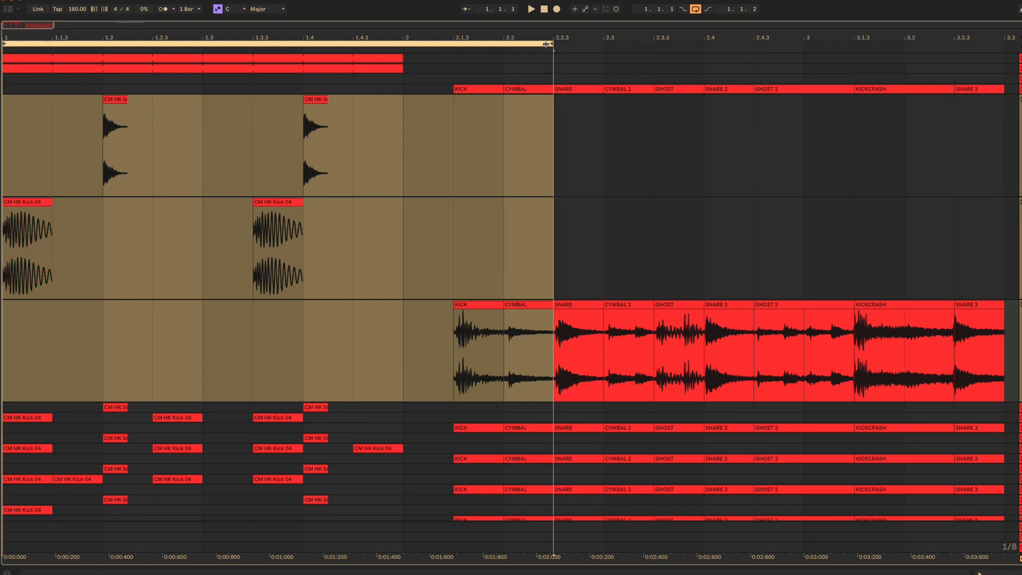
{"action": "left_click_drag", "start_coordinate": [551, 42], "coordinate": [403, 42]}
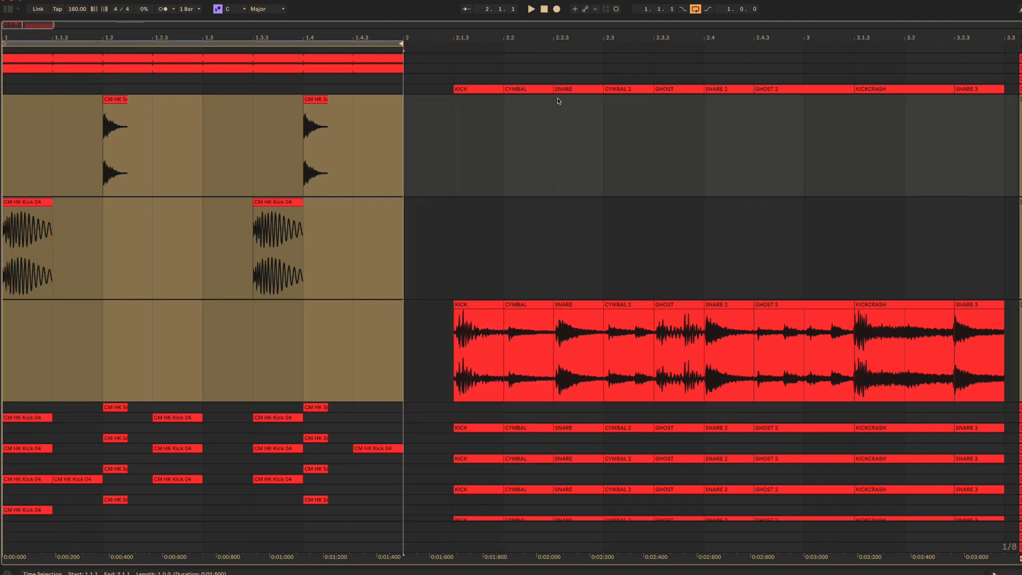
{"action": "key", "text": "space"}
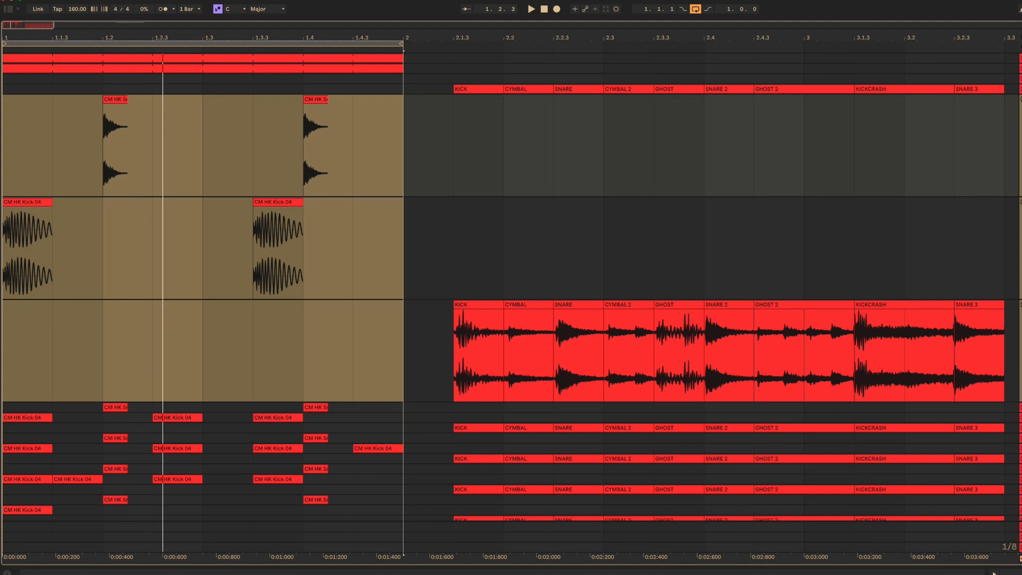
{"action": "key", "text": "space"}
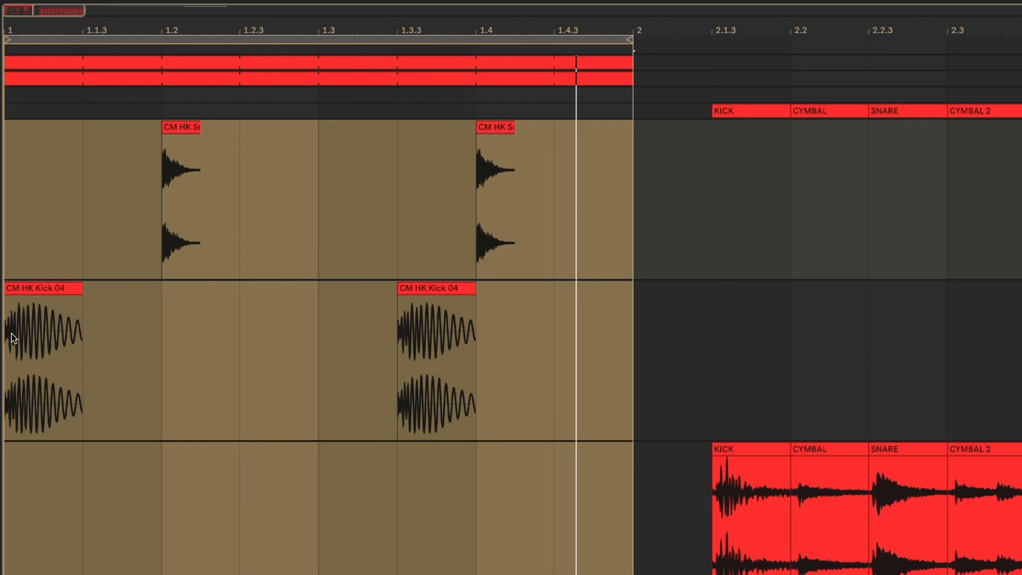
Step: Examine where the kick and snare hits of the P1 pattern fall in the bar, selecting them in turn
{"action": "left_click", "coordinate": [34, 288]}
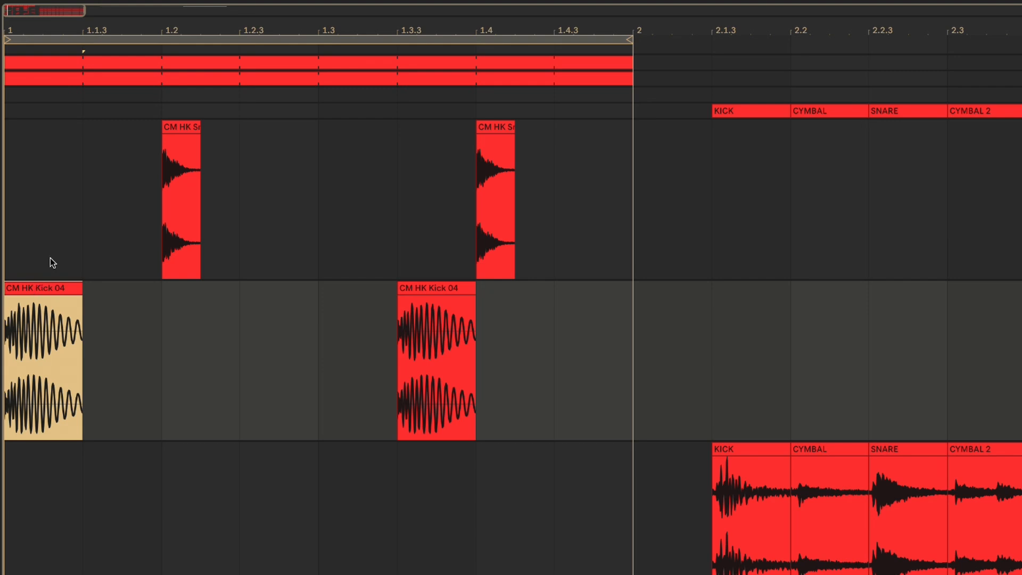
{"action": "left_click", "coordinate": [181, 127]}
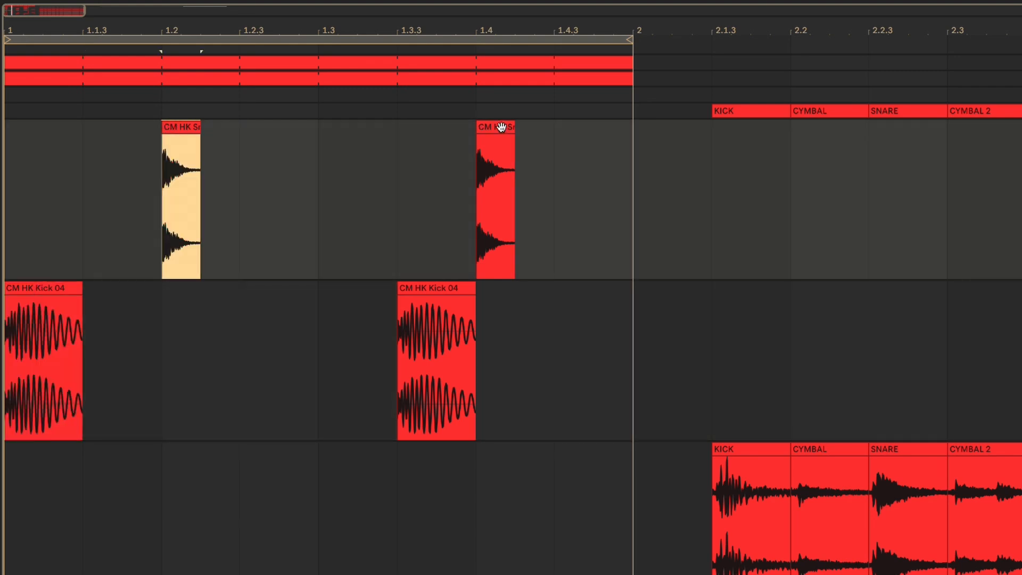
{"action": "left_click", "coordinate": [500, 126]}
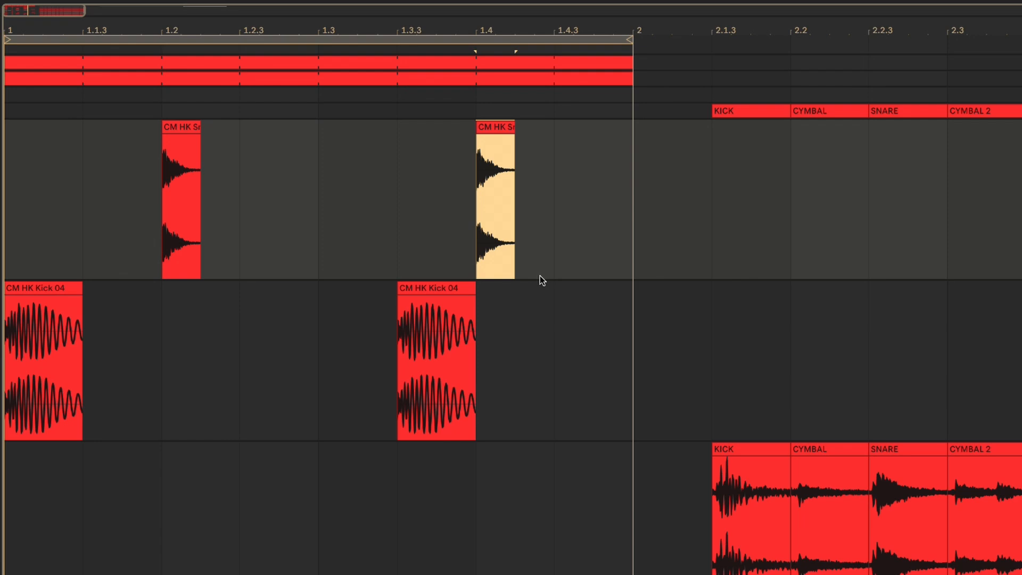
{"action": "left_click", "coordinate": [112, 327]}
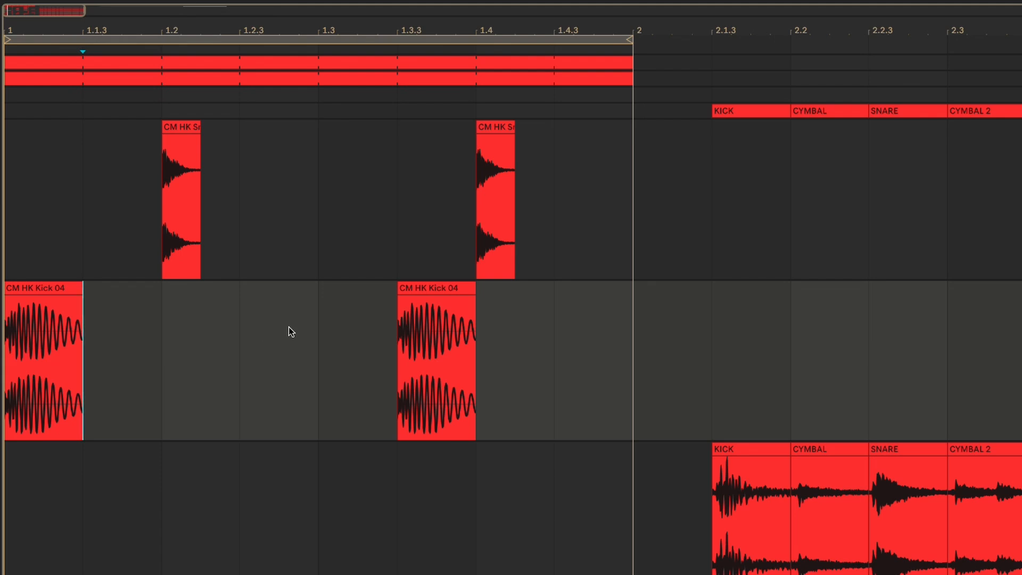
{"action": "left_click", "coordinate": [426, 288]}
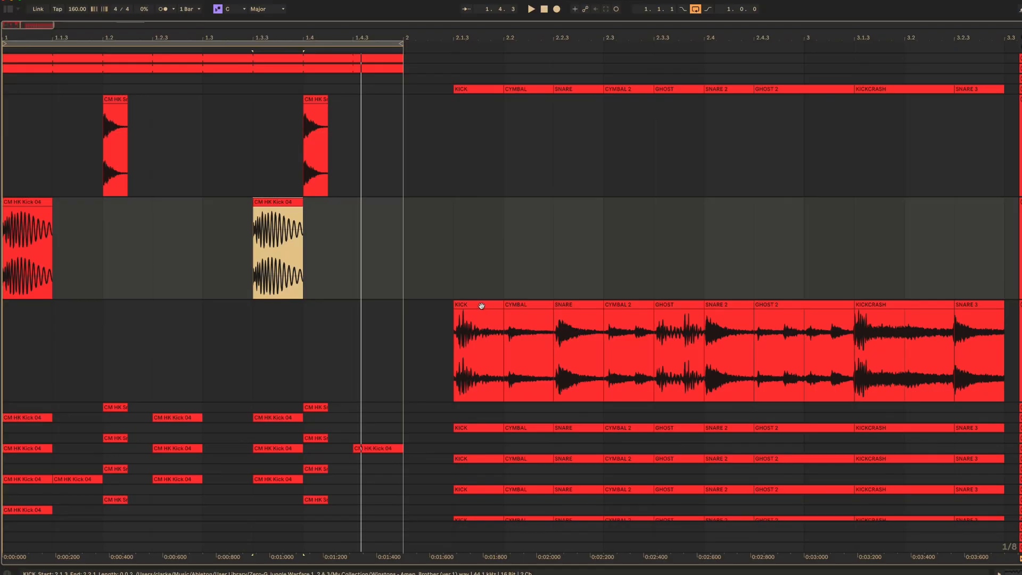
Step: Copy the KICK slice to beats 1 and 1.3.3 and the SNARE slice to 1.2 and 1.4 on the P1 BREAK track
{"action": "left_click", "coordinate": [481, 305]}
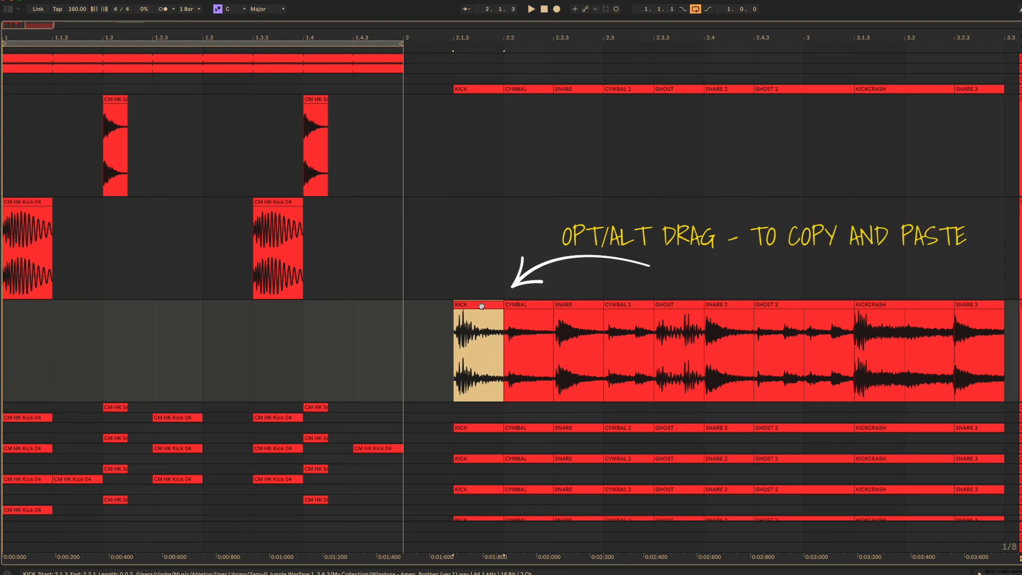
{"action": "left_click_drag", "start_coordinate": [481, 305], "coordinate": [285, 305]}
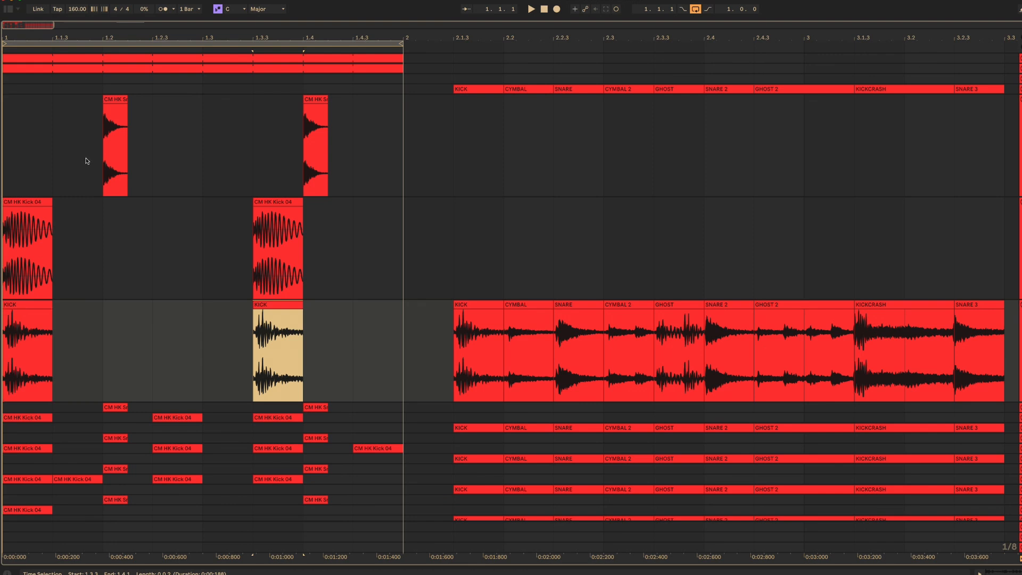
{"action": "left_click", "coordinate": [572, 305]}
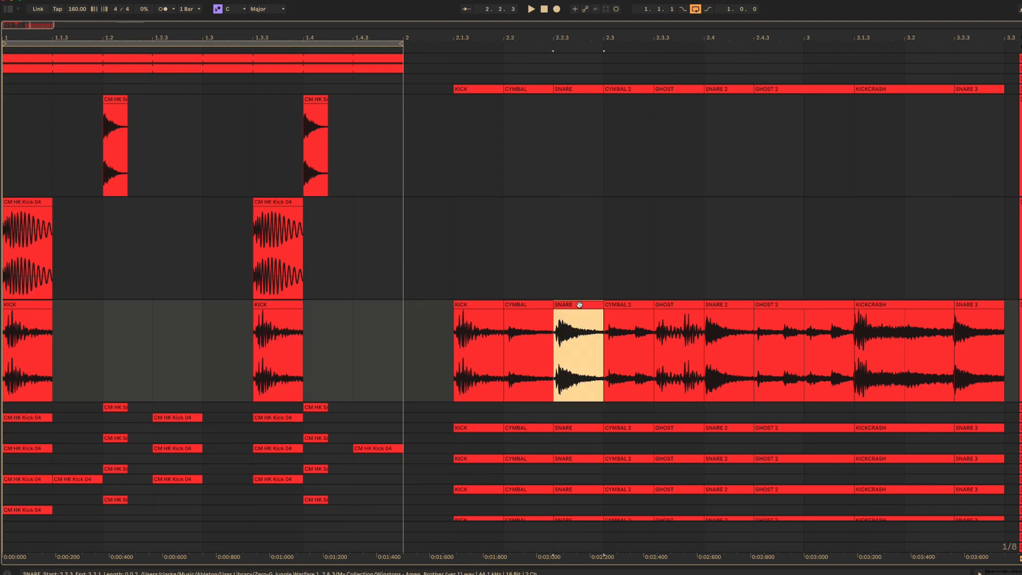
{"action": "left_click_drag", "start_coordinate": [579, 304], "coordinate": [143, 303]}
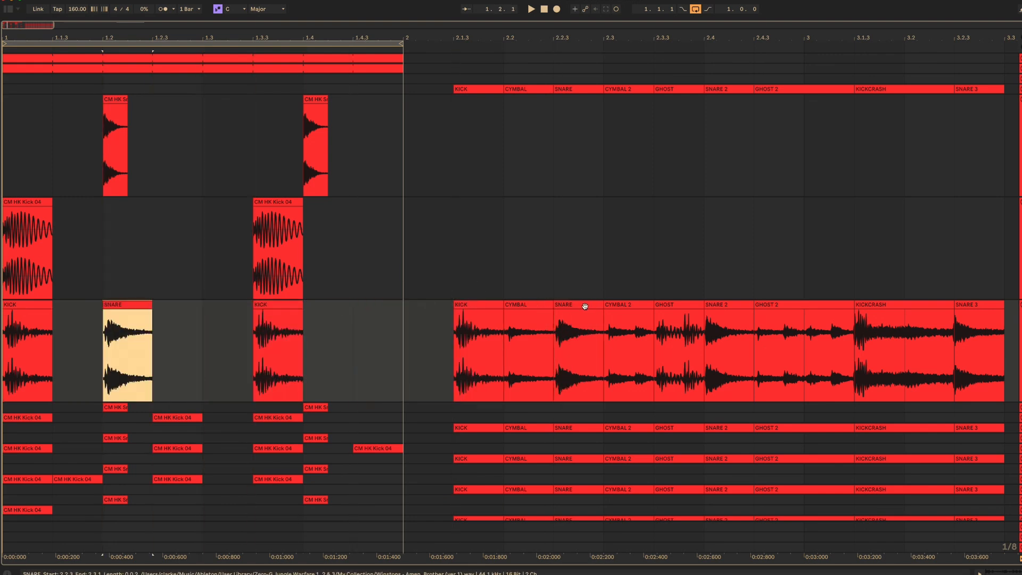
{"action": "left_click_drag", "start_coordinate": [584, 304], "coordinate": [344, 310]}
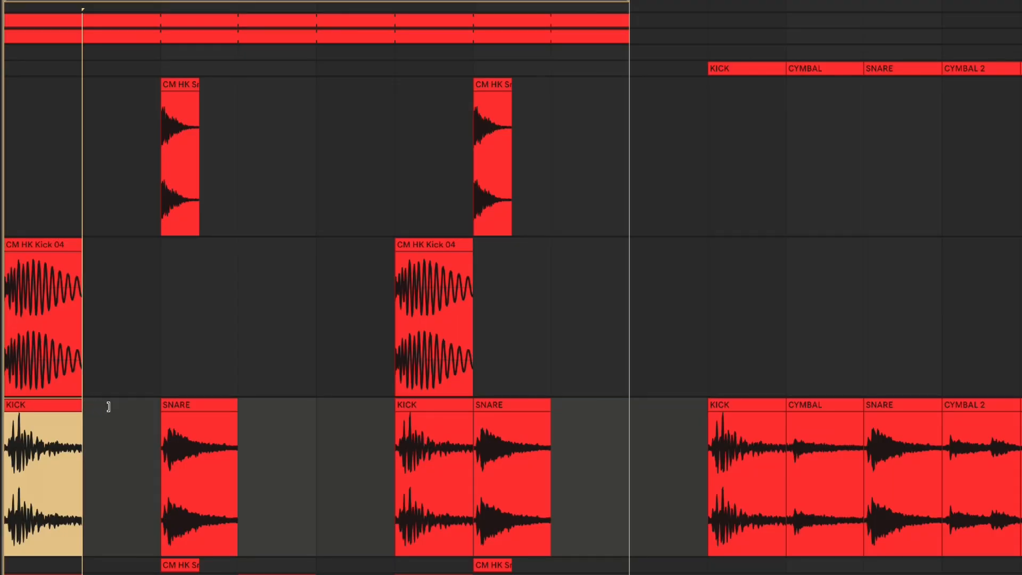
Step: Try filling the gaps on the P1 BREAK track by extending its KICK and SNARE slices, play the result and undo the extensions
{"action": "left_click_drag", "start_coordinate": [107, 407], "coordinate": [127, 406]}
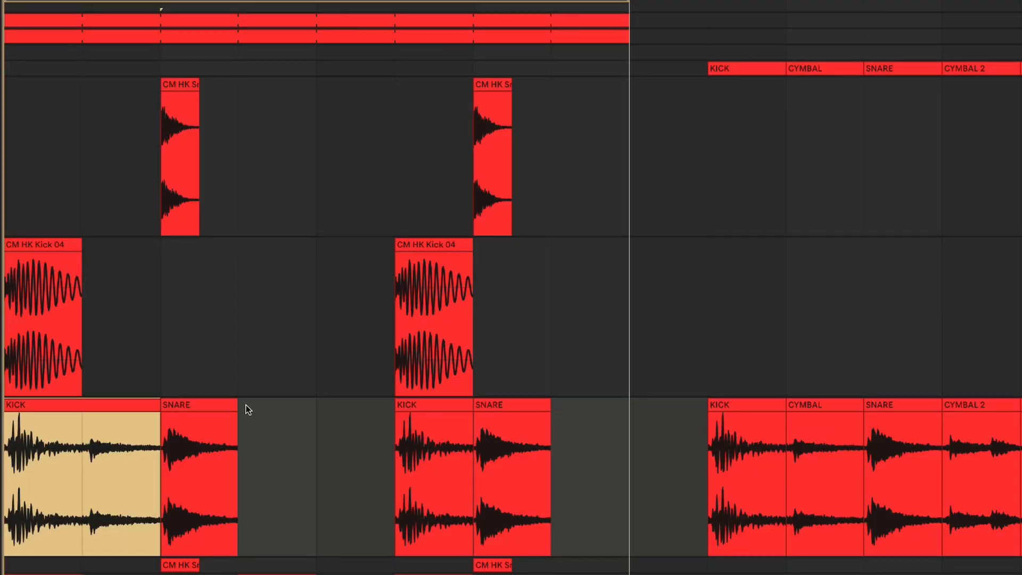
{"action": "left_click_drag", "start_coordinate": [235, 405], "coordinate": [359, 408]}
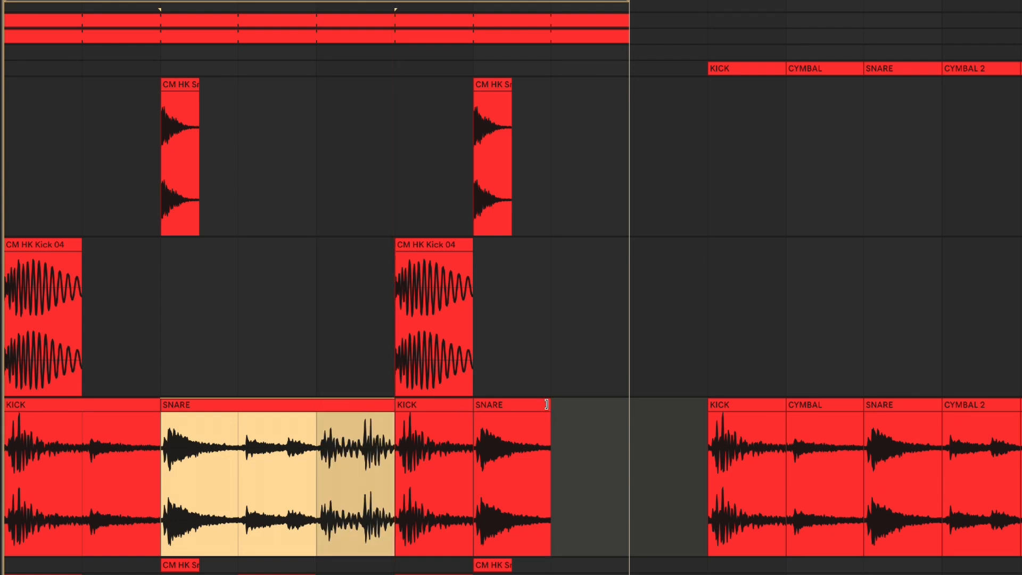
{"action": "left_click_drag", "start_coordinate": [551, 404], "coordinate": [590, 407]}
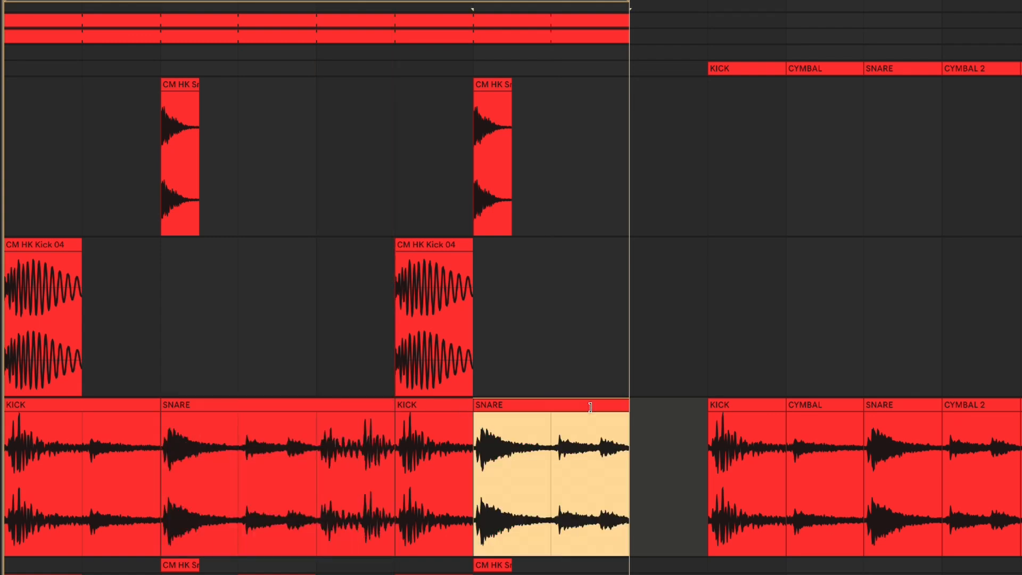
{"action": "left_click", "coordinate": [641, 538]}
{"action": "key", "text": "space"}
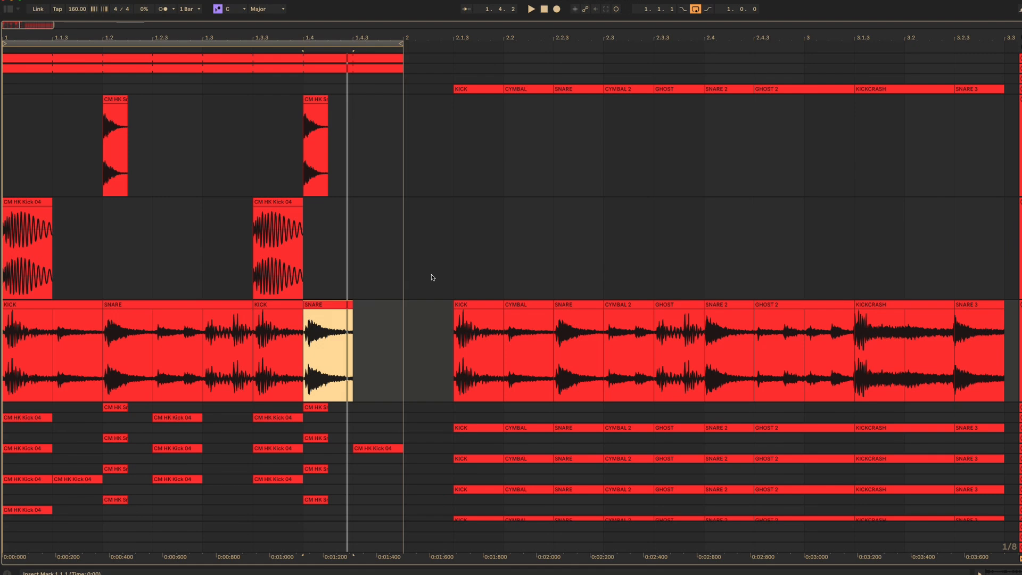
{"action": "key", "text": "super+z"}
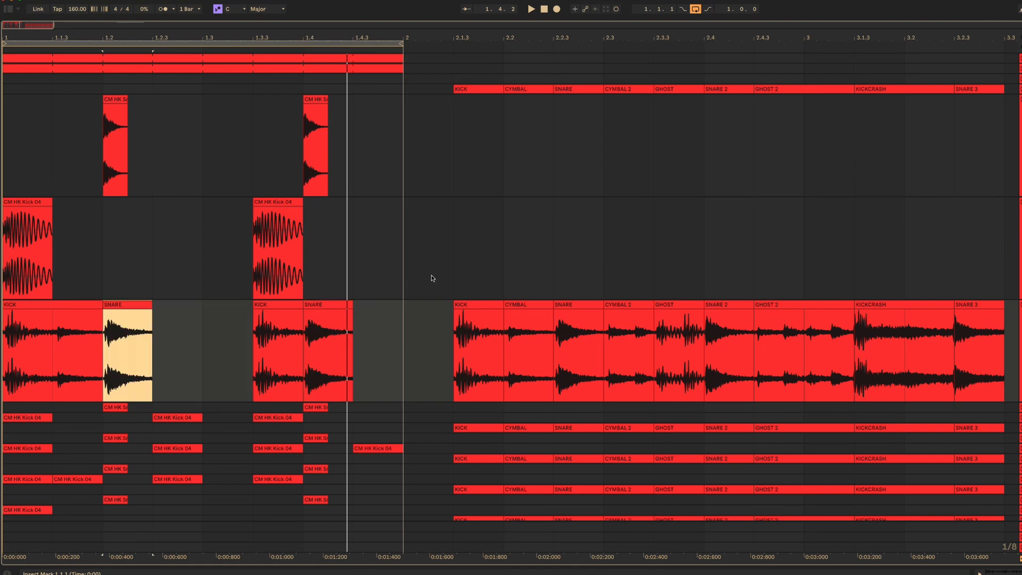
{"action": "key", "text": "super+z"}
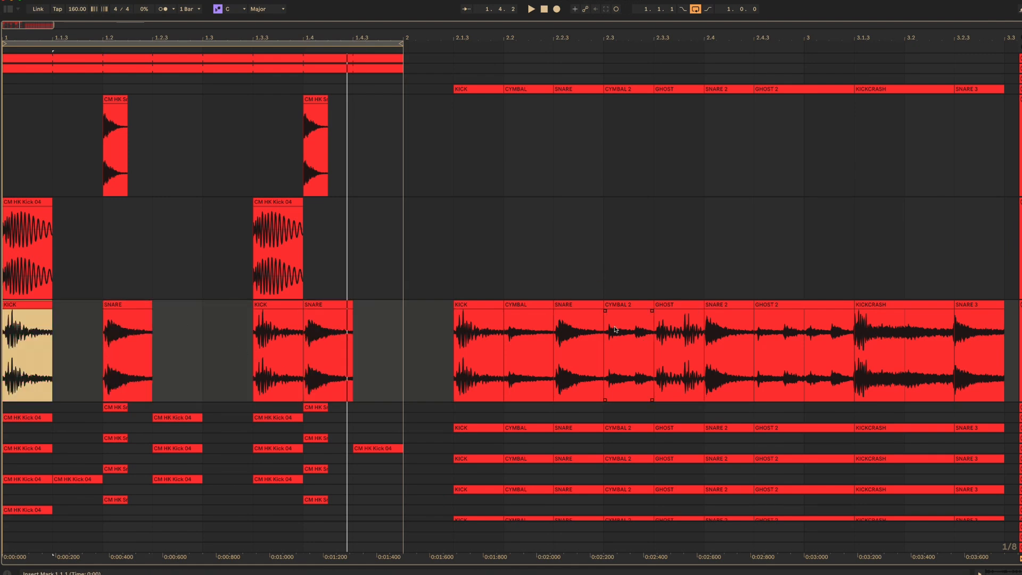
Step: Fill the P1 BREAK gaps with copies of GHOST 2 at 1.2.3, CYMBAL 2 at 1.4.3 and CYMBAL at 1.1.3, and play from the start
{"action": "left_click", "coordinate": [622, 304]}
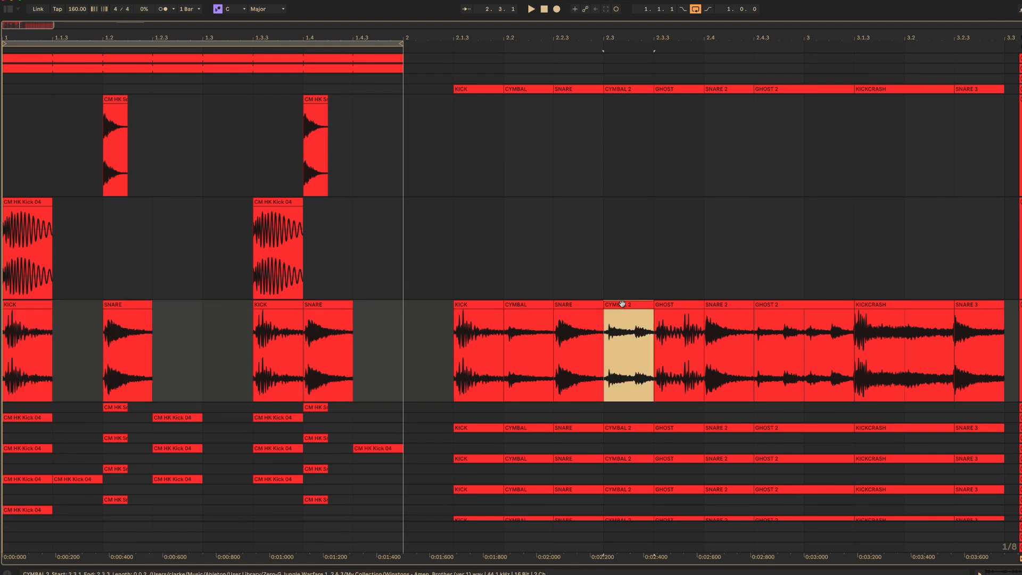
{"action": "left_click", "coordinate": [783, 304]}
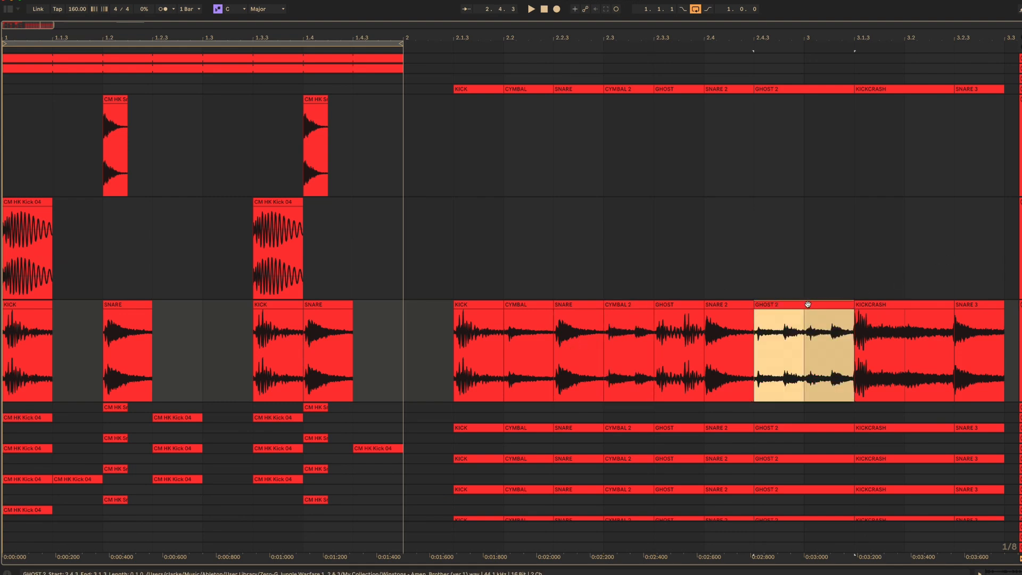
{"action": "left_click_drag", "start_coordinate": [807, 305], "coordinate": [205, 305]}
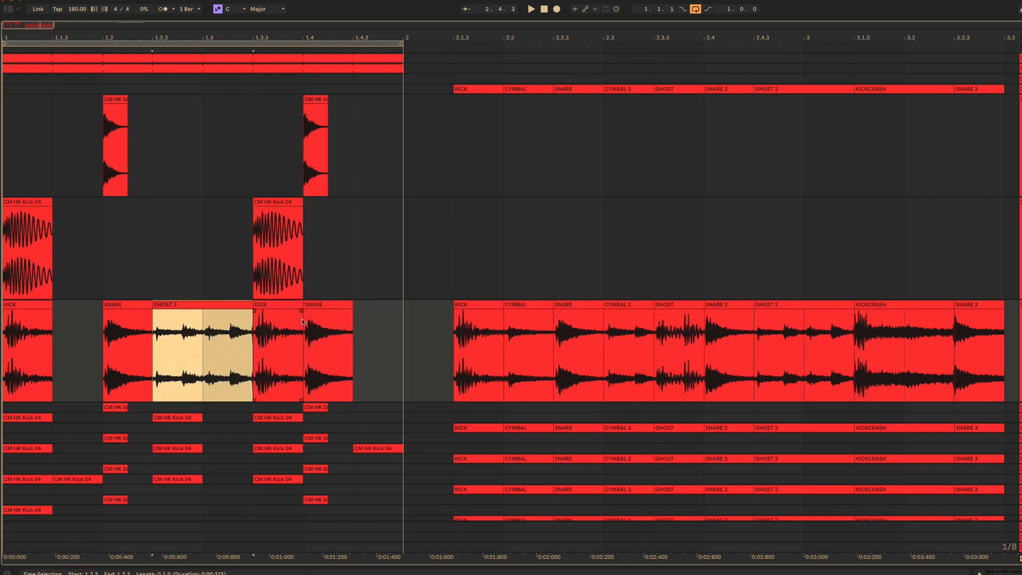
{"action": "left_click_drag", "start_coordinate": [631, 305], "coordinate": [379, 306]}
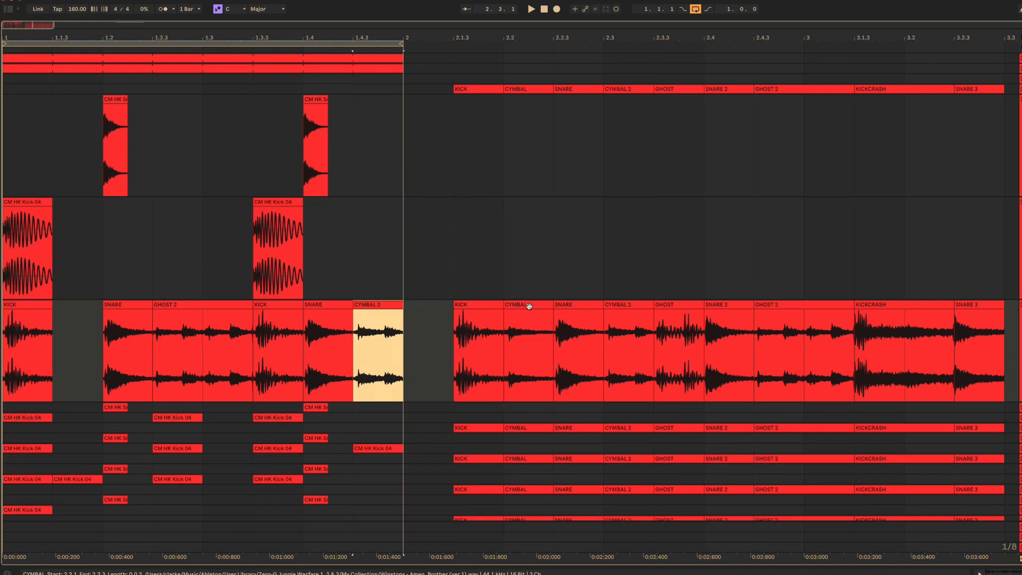
{"action": "left_click_drag", "start_coordinate": [528, 306], "coordinate": [84, 302]}
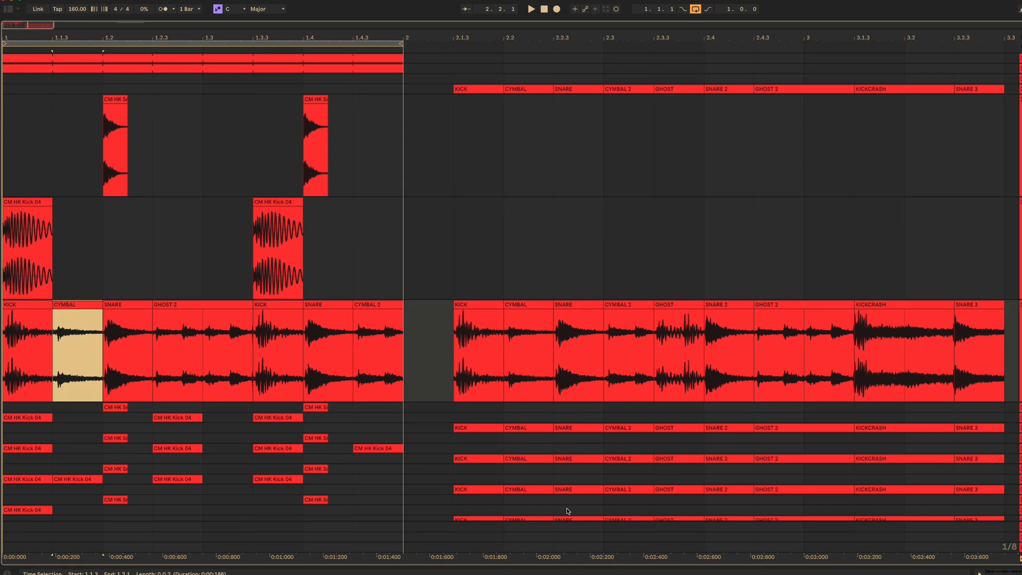
{"action": "key", "text": "Home"}
{"action": "key", "text": "space"}
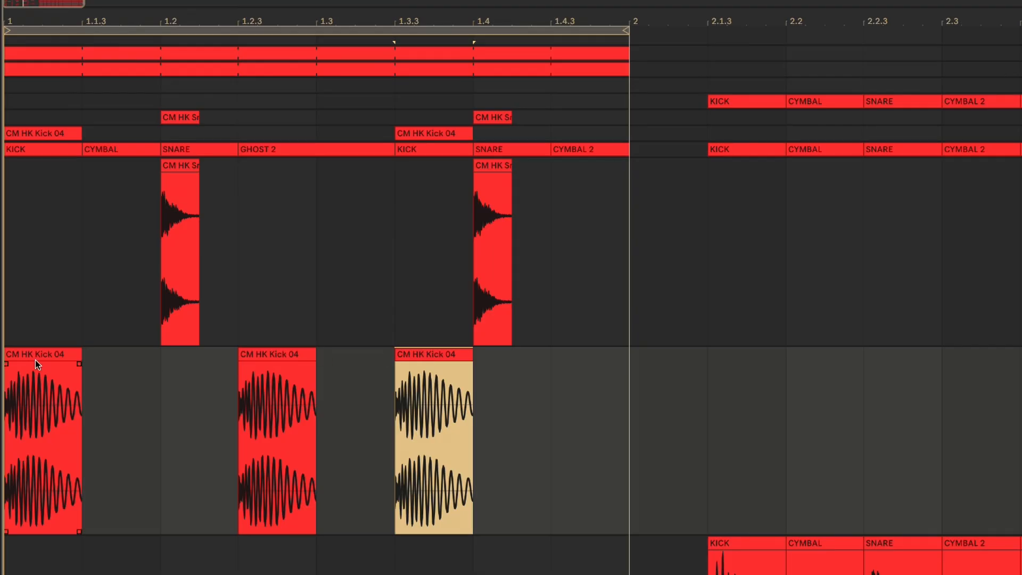
Step: Copy the KICK slice to 1, 1.2.3 and 1.3.3 and the SNARE slice to 1.2 and 1.4 on the P2 BREAK track, and play it
{"action": "left_click", "coordinate": [277, 354]}
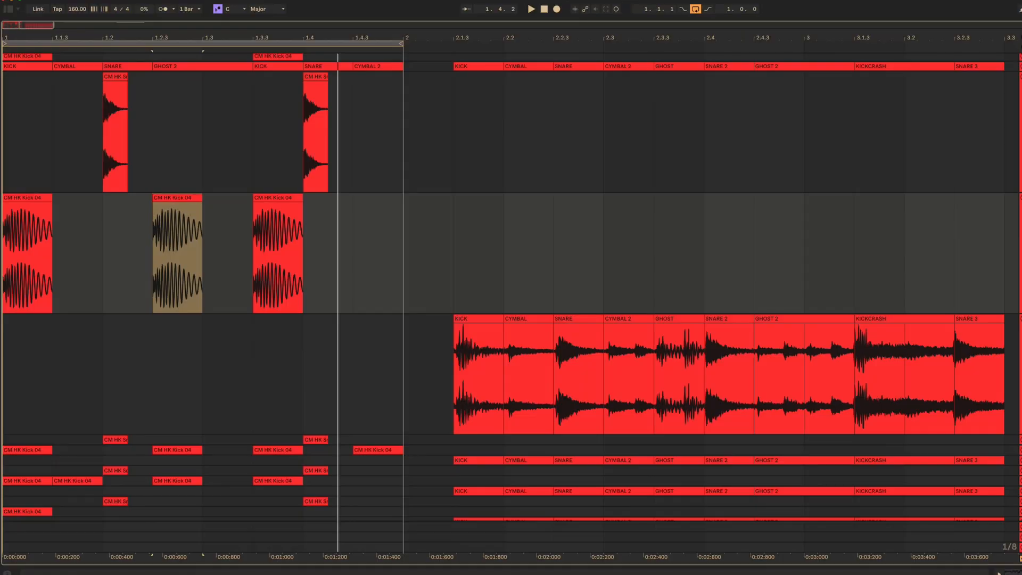
{"action": "left_click", "coordinate": [490, 320]}
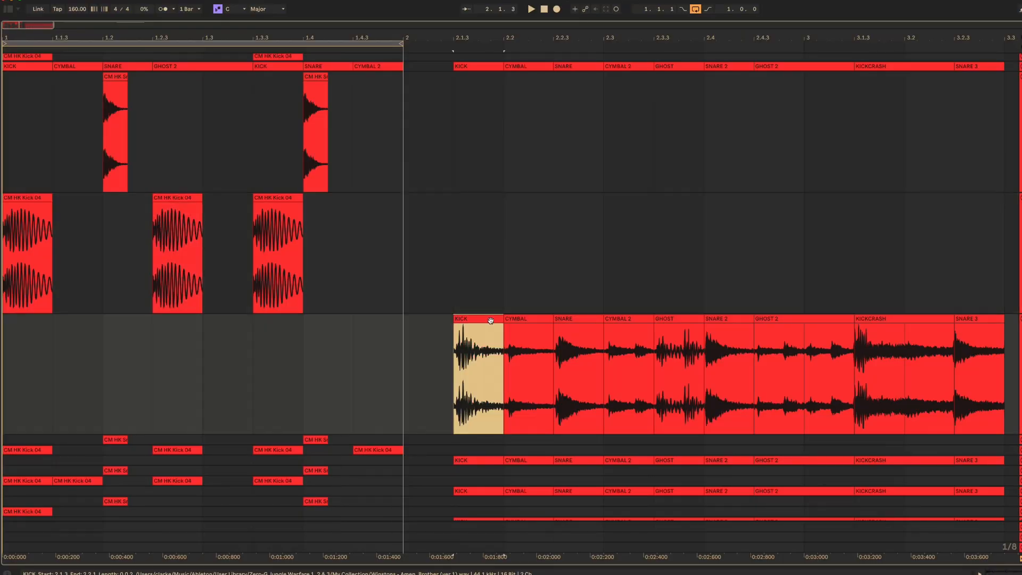
{"action": "left_click_drag", "start_coordinate": [488, 319], "coordinate": [269, 322]}
{"action": "left_click_drag", "start_coordinate": [563, 319], "coordinate": [327, 325]}
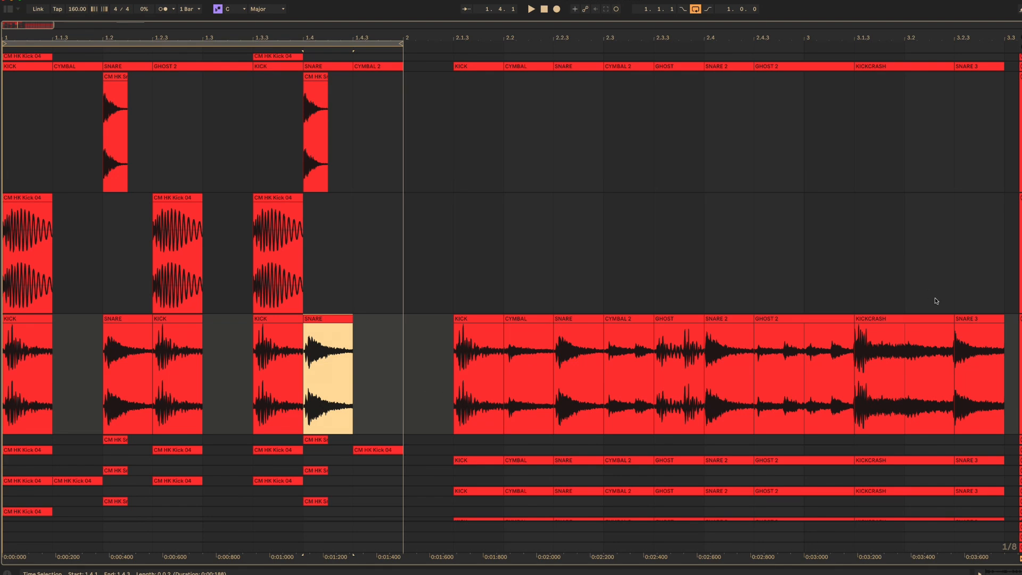
{"action": "key", "text": "space"}
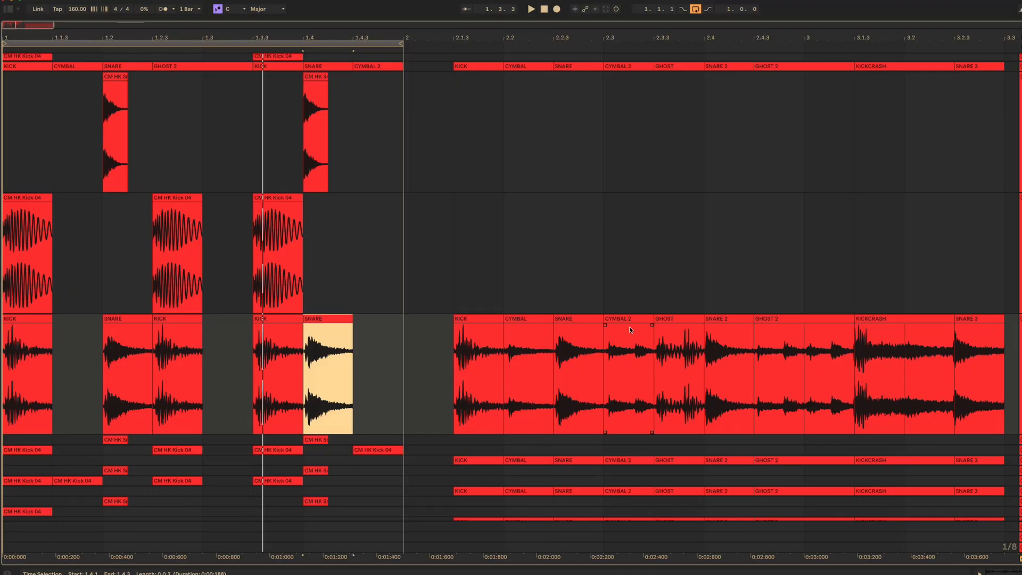
Step: Fill the P2 BREAK gaps with copies of CYMBAL 2 at 1.1.3 and 1.3 and GHOST at 1.4.3, and return to the start
{"action": "left_click", "coordinate": [626, 319]}
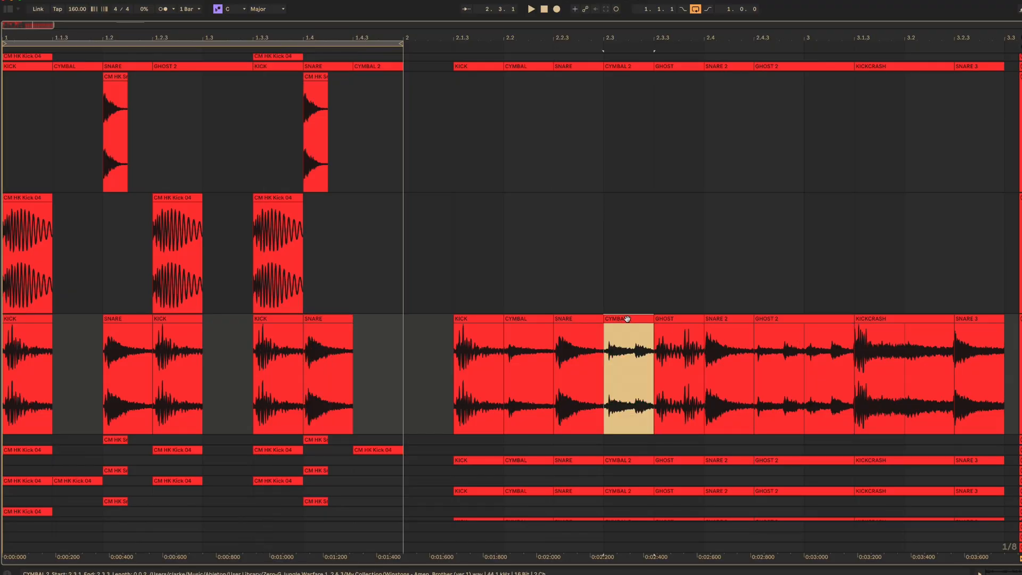
{"action": "left_click_drag", "start_coordinate": [620, 321], "coordinate": [94, 326]}
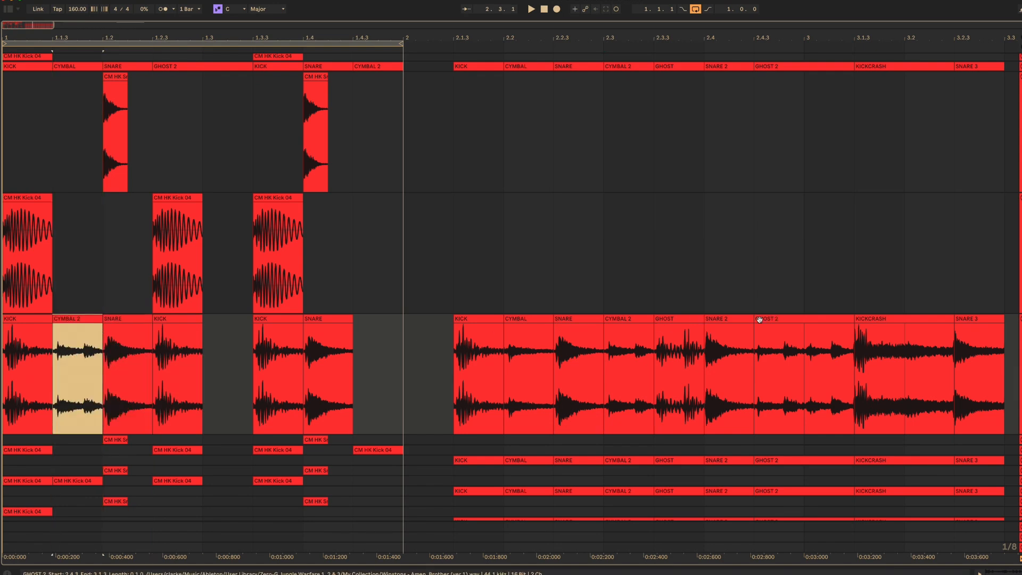
{"action": "left_click", "coordinate": [672, 319]}
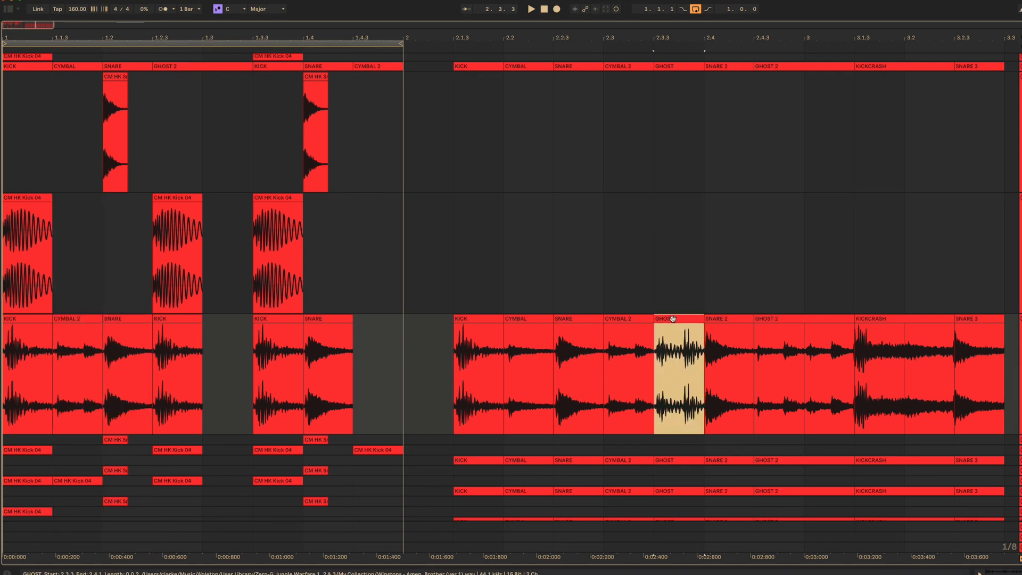
{"action": "left_click_drag", "start_coordinate": [675, 319], "coordinate": [375, 319]}
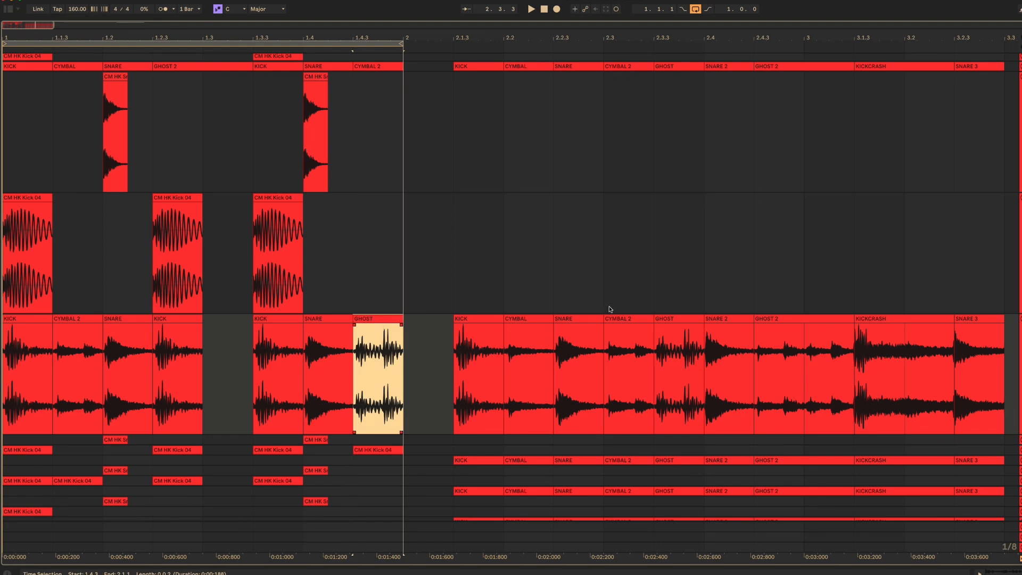
{"action": "left_click", "coordinate": [829, 318]}
{"action": "left_click", "coordinate": [630, 318]}
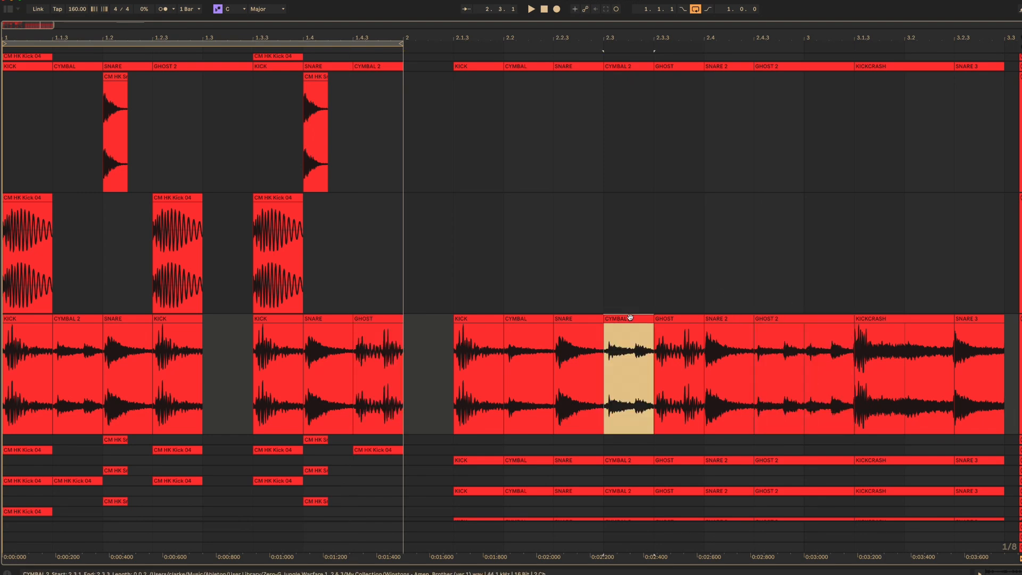
{"action": "left_click_drag", "start_coordinate": [630, 318], "coordinate": [247, 315]}
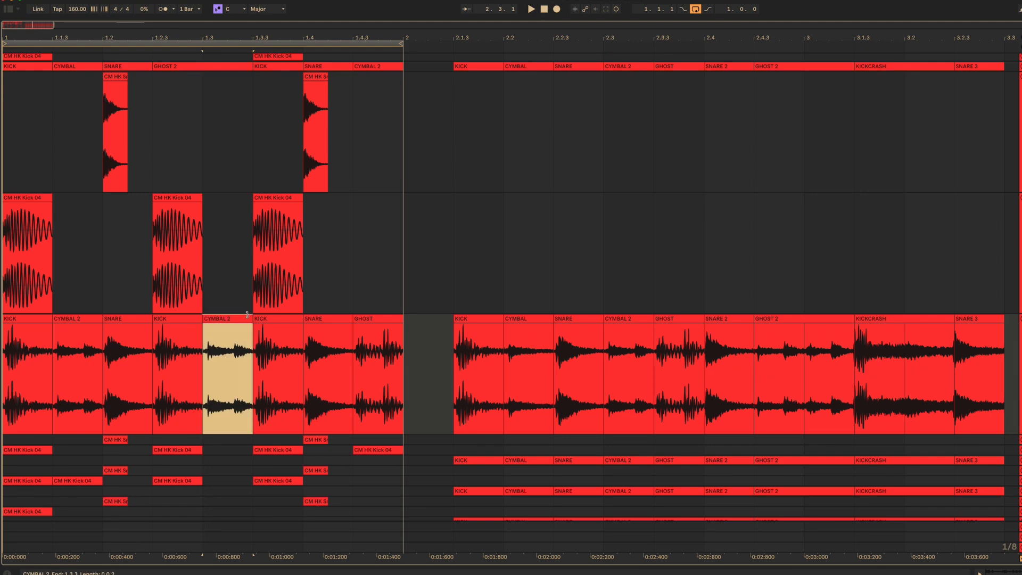
{"action": "key", "text": "Home"}
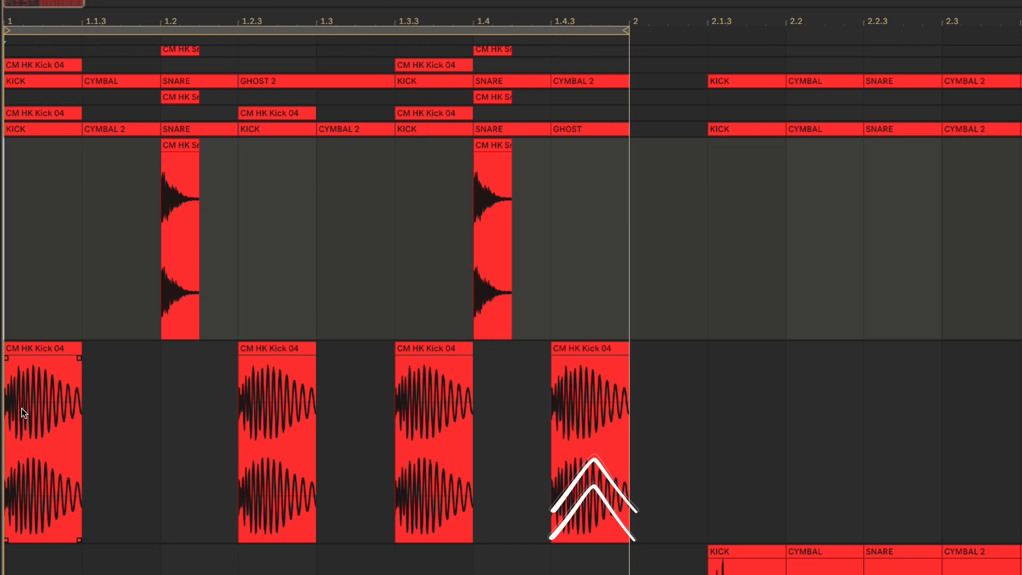
Step: Play the third kick and snare pattern, and copy KICKCRASH to 1 and KICK to 1.2.3, 1.3.3 and 1.4.3 on its break track
{"action": "left_click", "coordinate": [271, 390]}
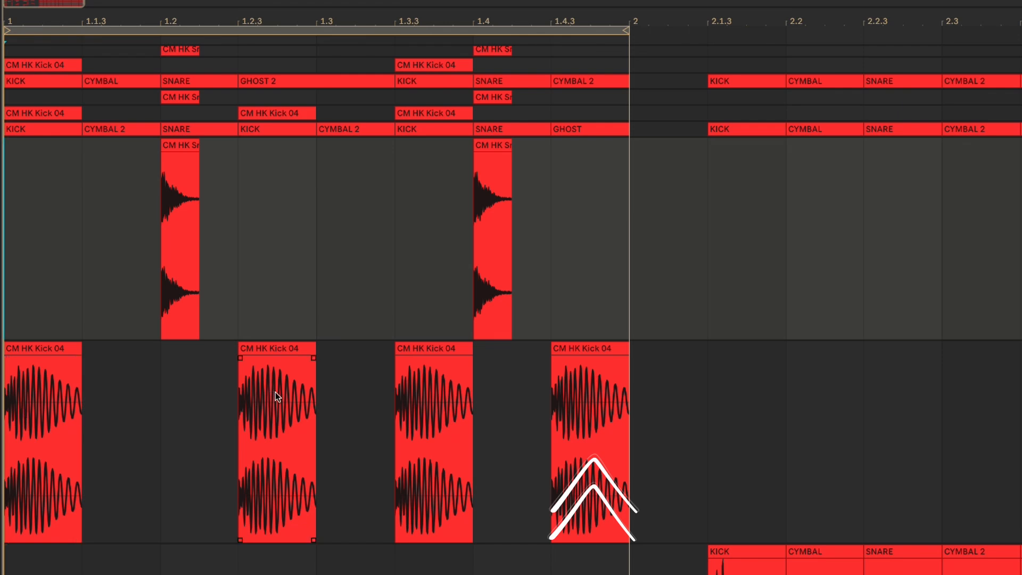
{"action": "left_click", "coordinate": [401, 397]}
{"action": "left_click", "coordinate": [555, 406]}
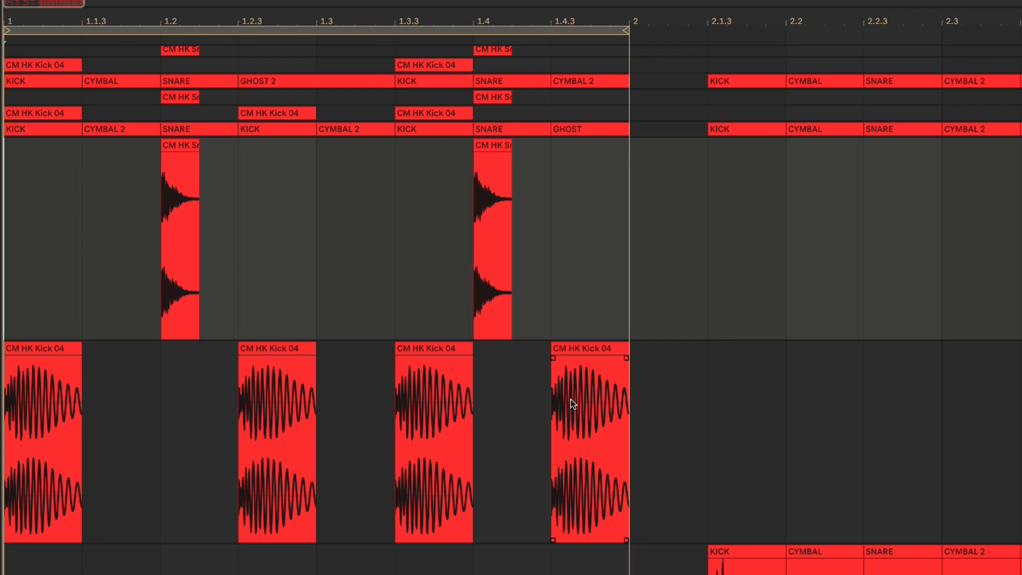
{"action": "key", "text": "space"}
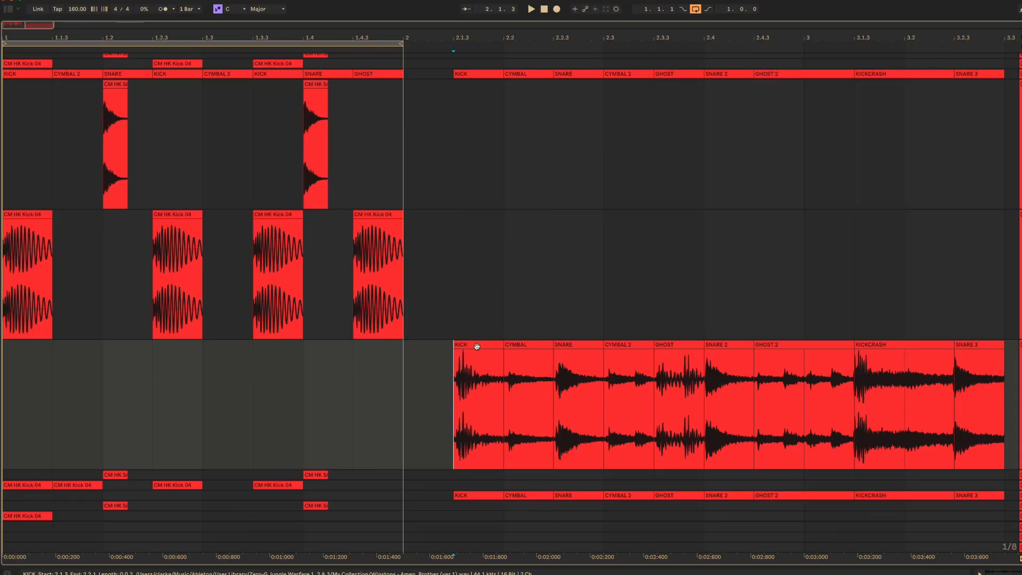
{"action": "left_click", "coordinate": [477, 346]}
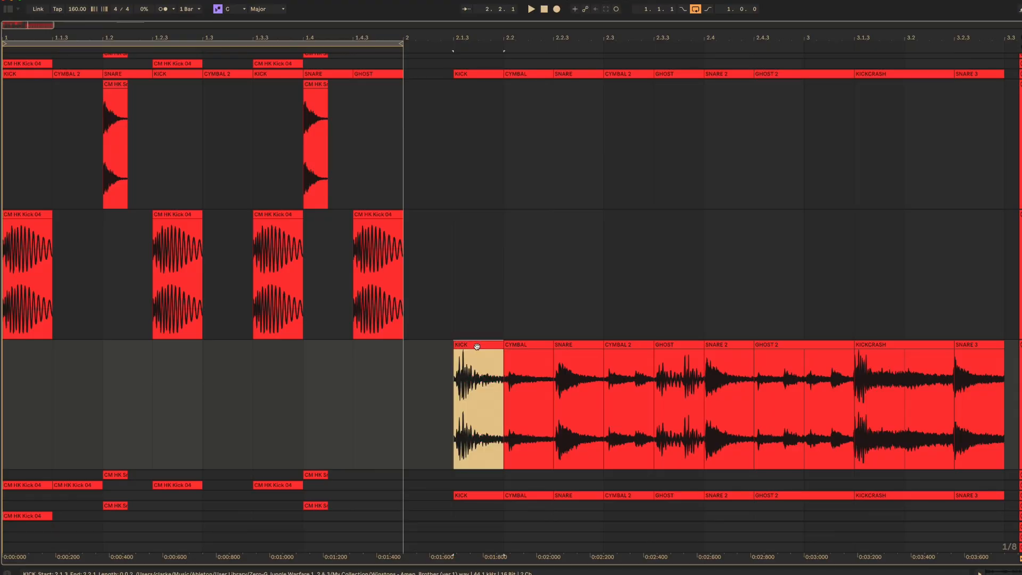
{"action": "left_click", "coordinate": [874, 342]}
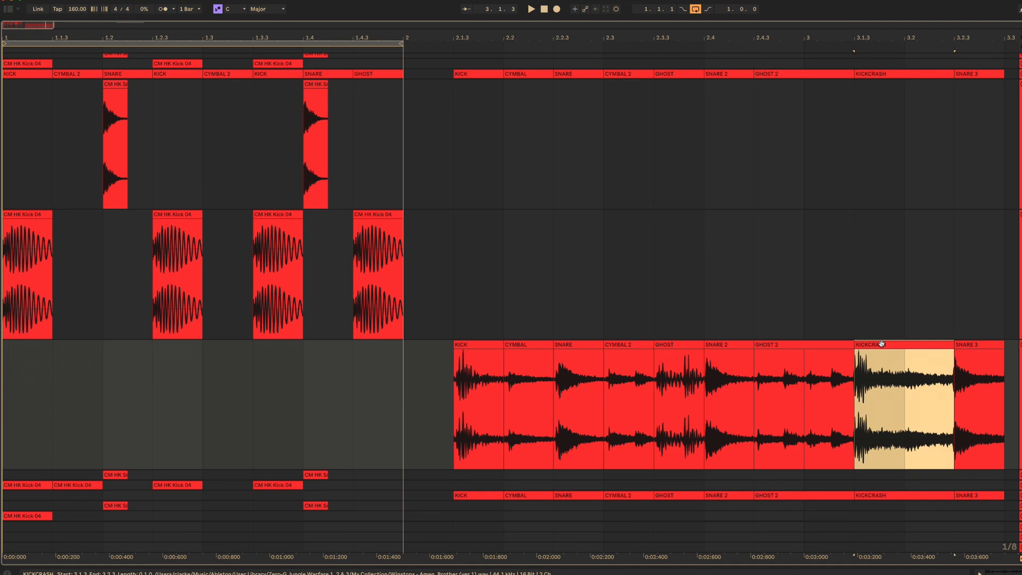
{"action": "left_click_drag", "start_coordinate": [882, 345], "coordinate": [47, 379]}
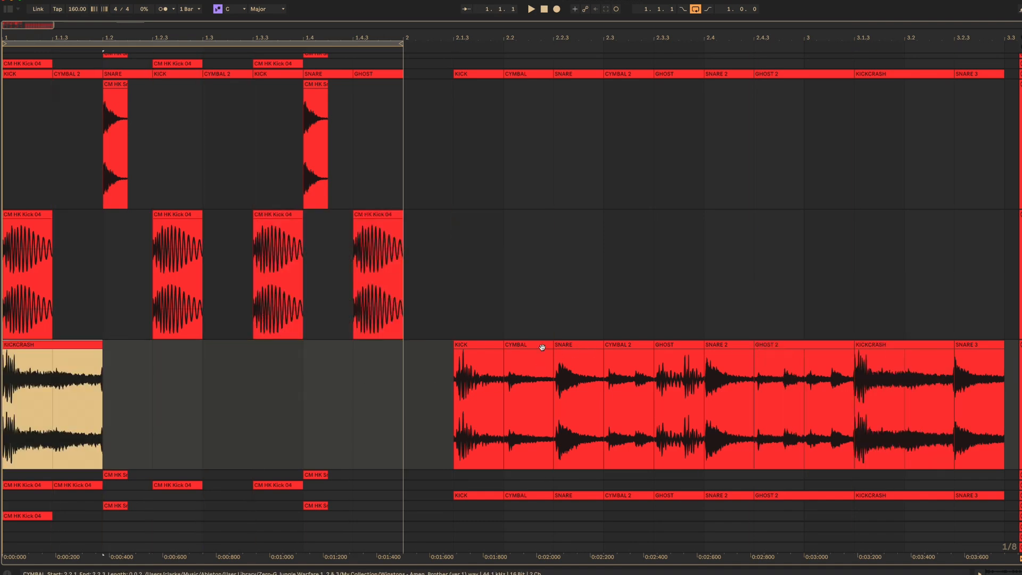
{"action": "left_click_drag", "start_coordinate": [472, 346], "coordinate": [361, 355]}
Step: Copy SNARE 3 to 1.4 and SNARE to 1.2 on the third break track, and extend the KICK at 1.2.3 to 1.3.3
{"action": "left_click", "coordinate": [580, 347]}
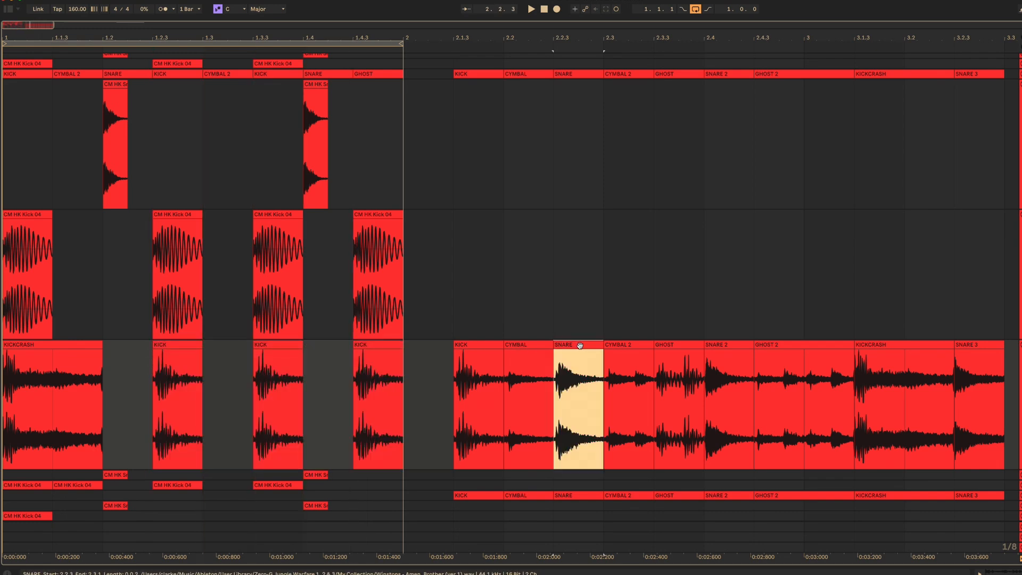
{"action": "left_click_drag", "start_coordinate": [984, 344], "coordinate": [344, 362]}
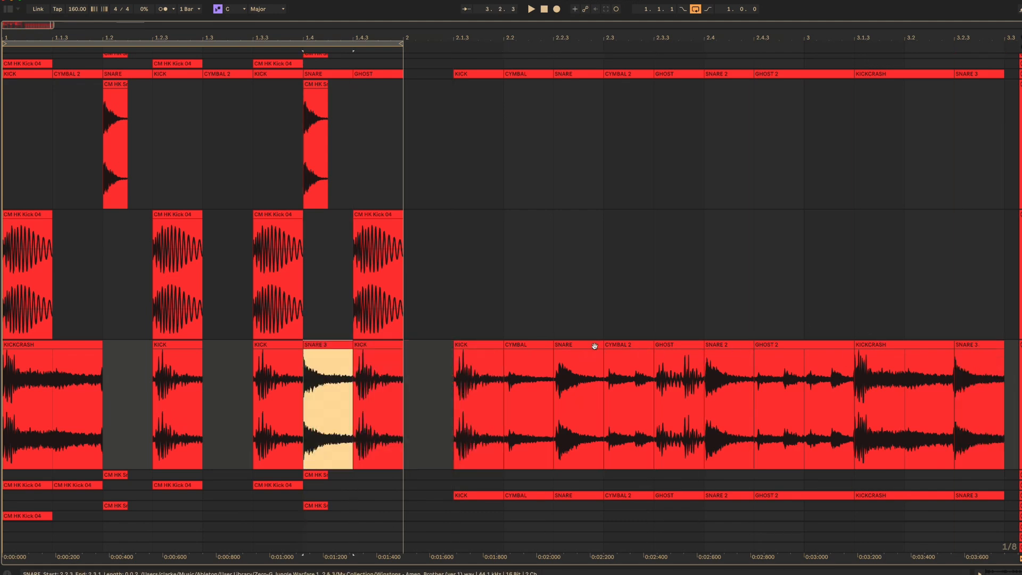
{"action": "left_click_drag", "start_coordinate": [594, 347], "coordinate": [144, 358]}
{"action": "left_click_drag", "start_coordinate": [200, 344], "coordinate": [236, 349]}
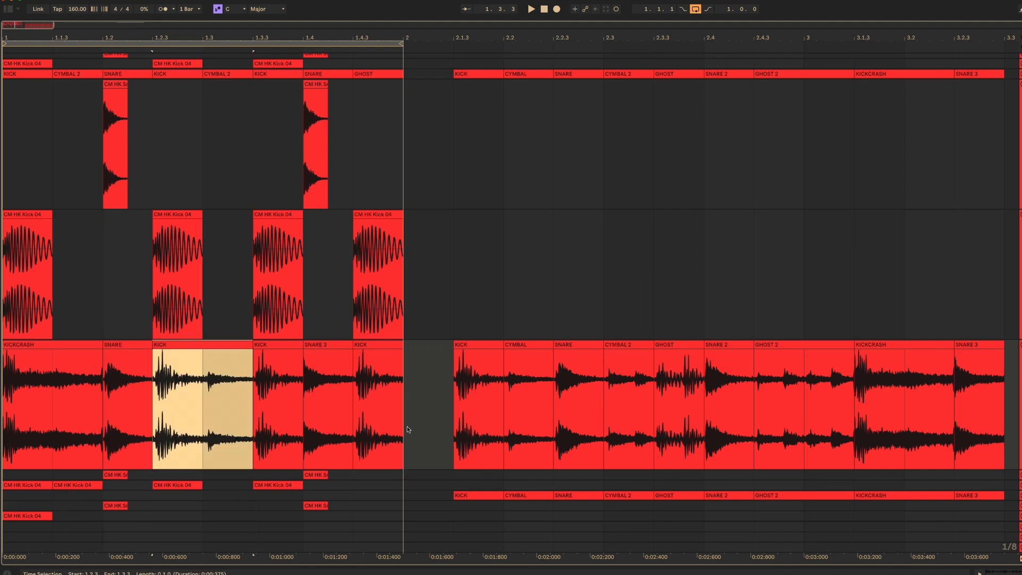
{"action": "key", "text": "Home"}
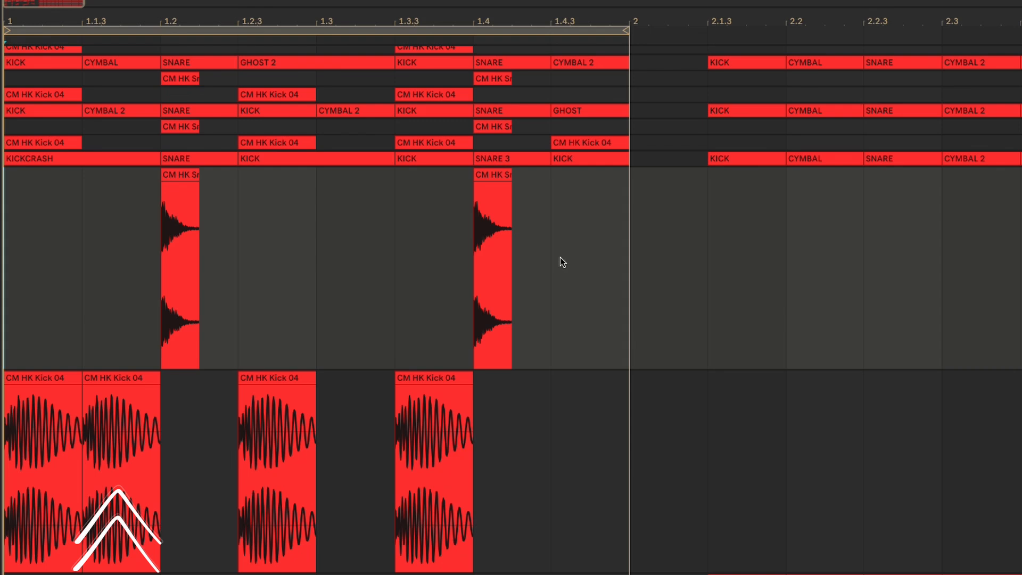
Step: Copy the KICK slice to 1, 1.1.3, 1.2.3 and 1.3.3 on the fourth pattern's break track, matching its kick hits
{"action": "left_click", "coordinate": [59, 374]}
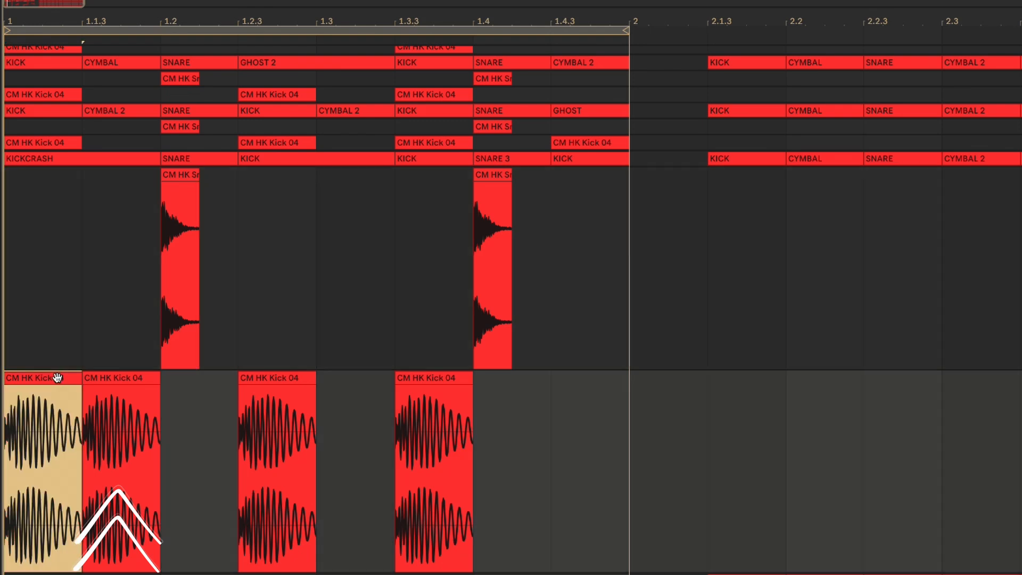
{"action": "left_click", "coordinate": [108, 376]}
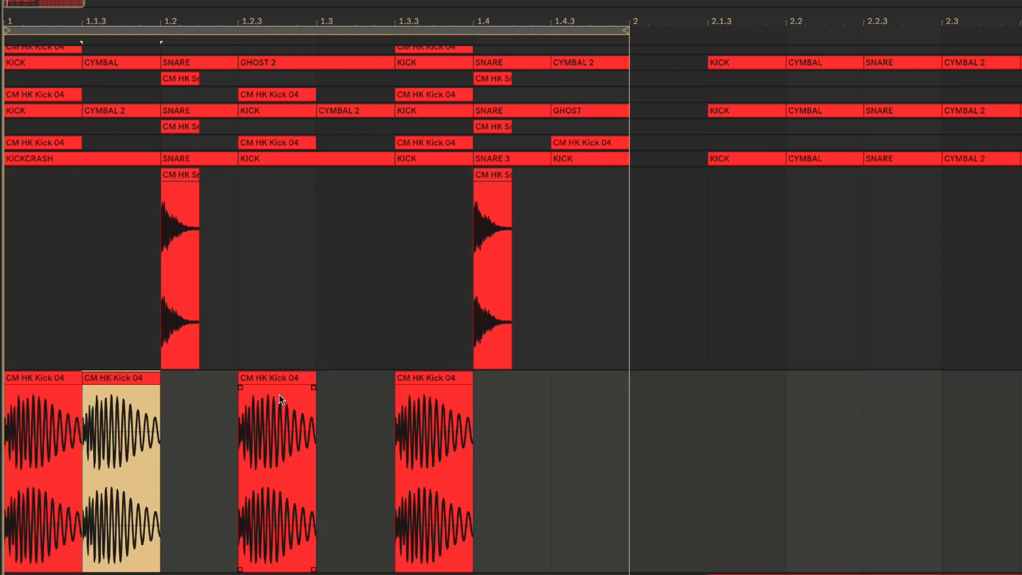
{"action": "left_click", "coordinate": [275, 379]}
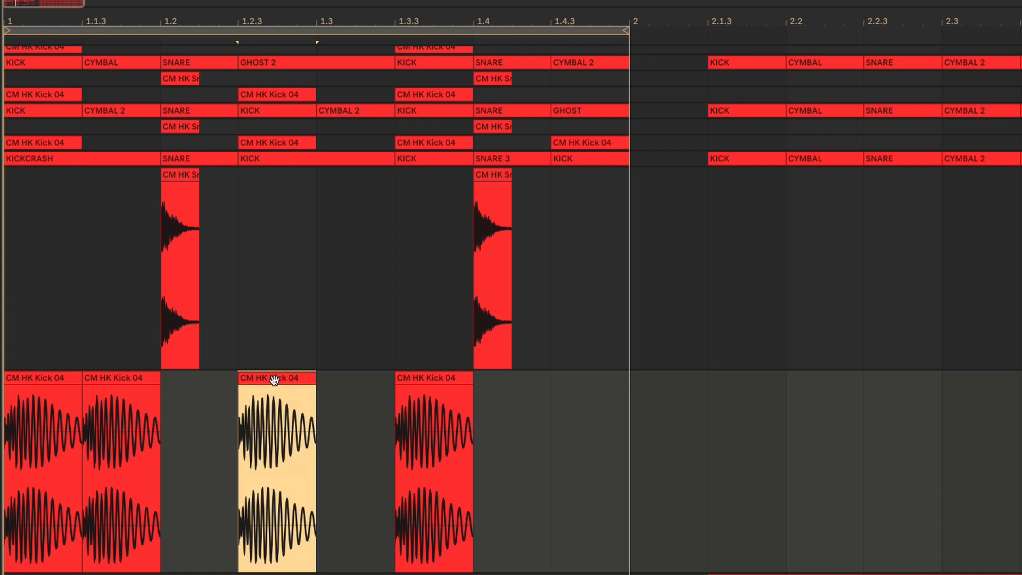
{"action": "left_click", "coordinate": [431, 376]}
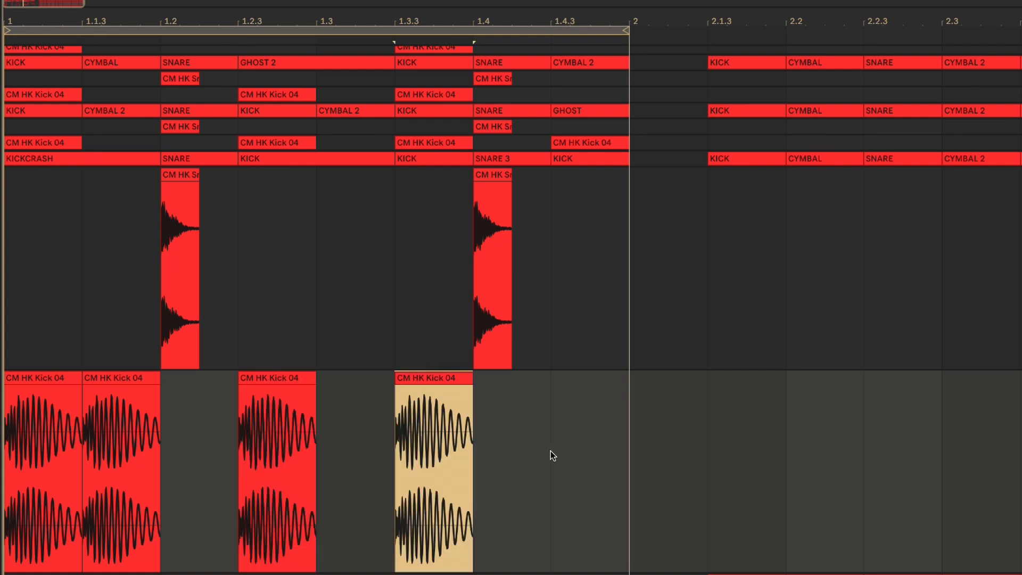
{"action": "left_click", "coordinate": [550, 451]}
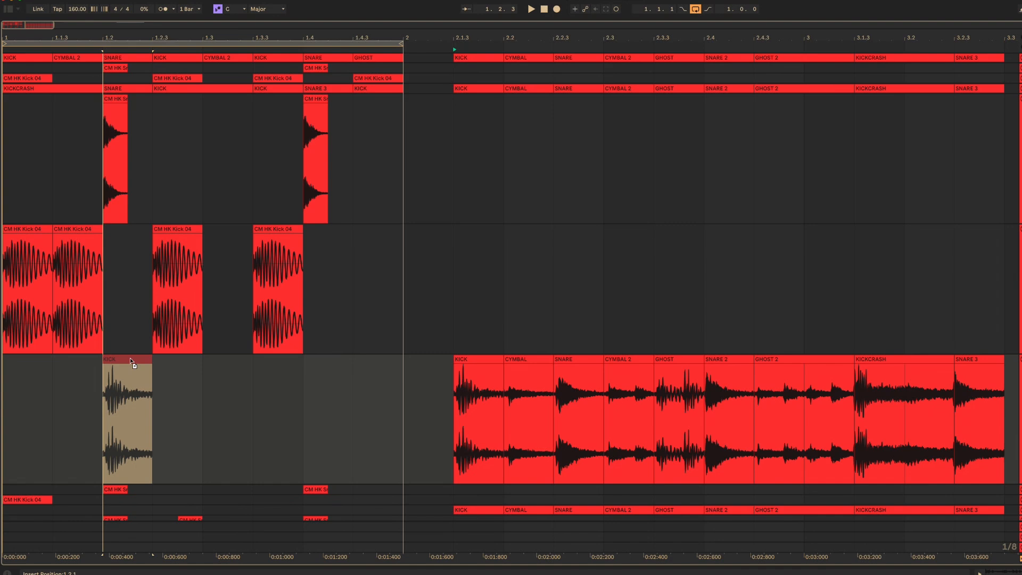
{"action": "left_click", "coordinate": [24, 367]}
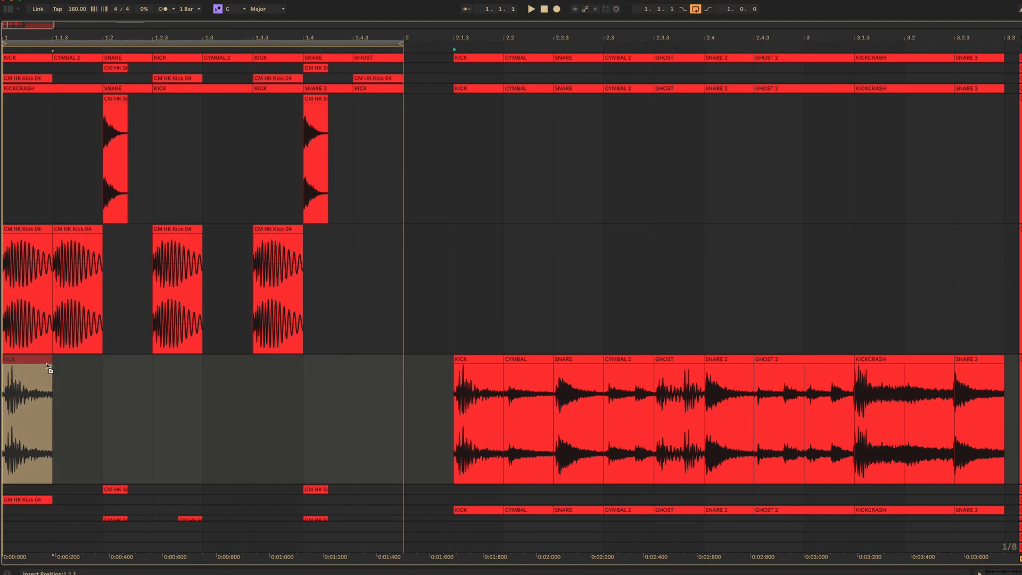
{"action": "left_click", "coordinate": [76, 367]}
{"action": "left_click_drag", "start_coordinate": [76, 367], "coordinate": [273, 365]}
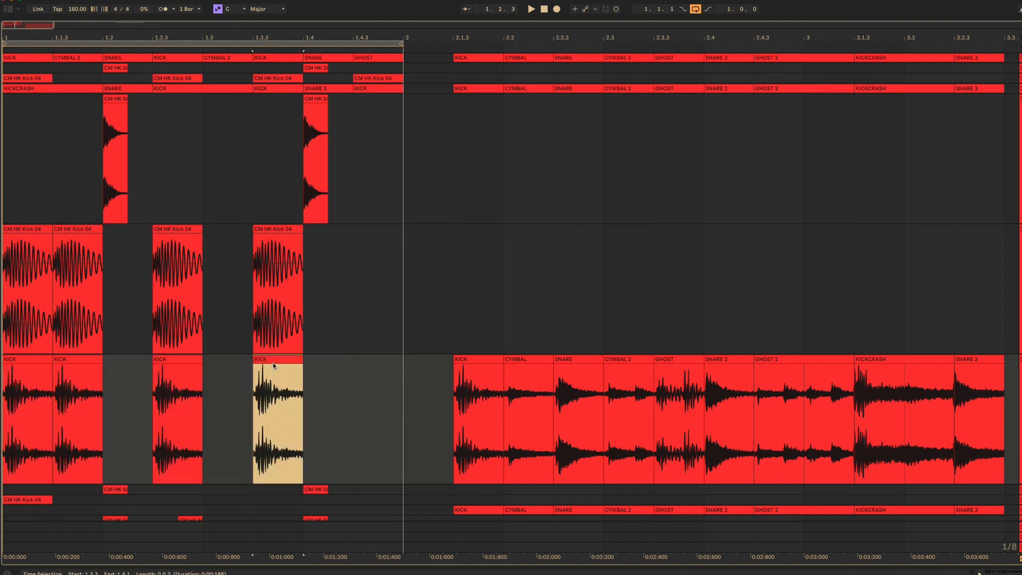
Step: Copy SNARE to 1.2, SNARE 2 to 1.3 and GHOST 2 to 1.4 on the fourth break track, and return to the start
{"action": "left_click_drag", "start_coordinate": [572, 362], "coordinate": [132, 371]}
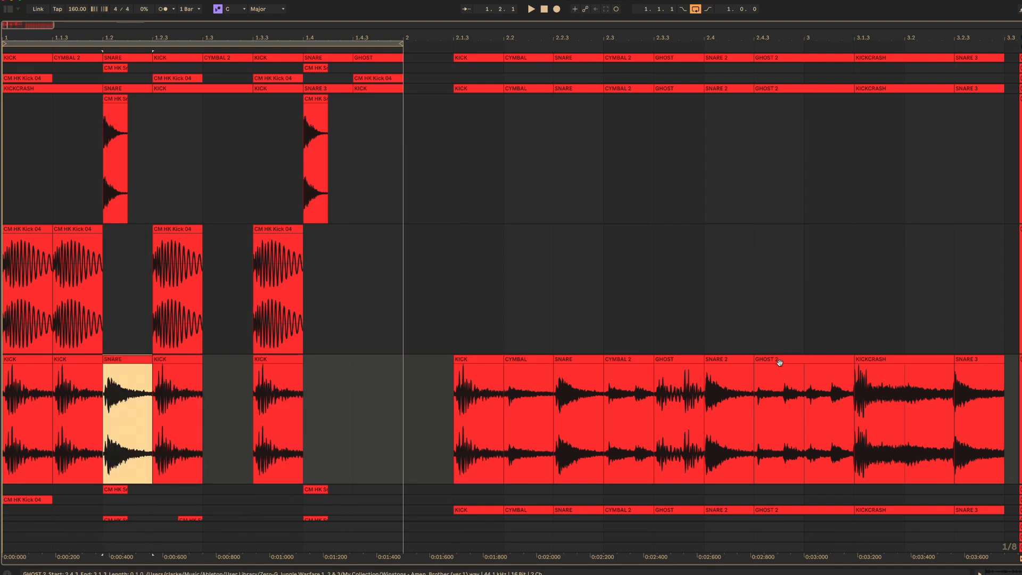
{"action": "left_click", "coordinate": [728, 360]}
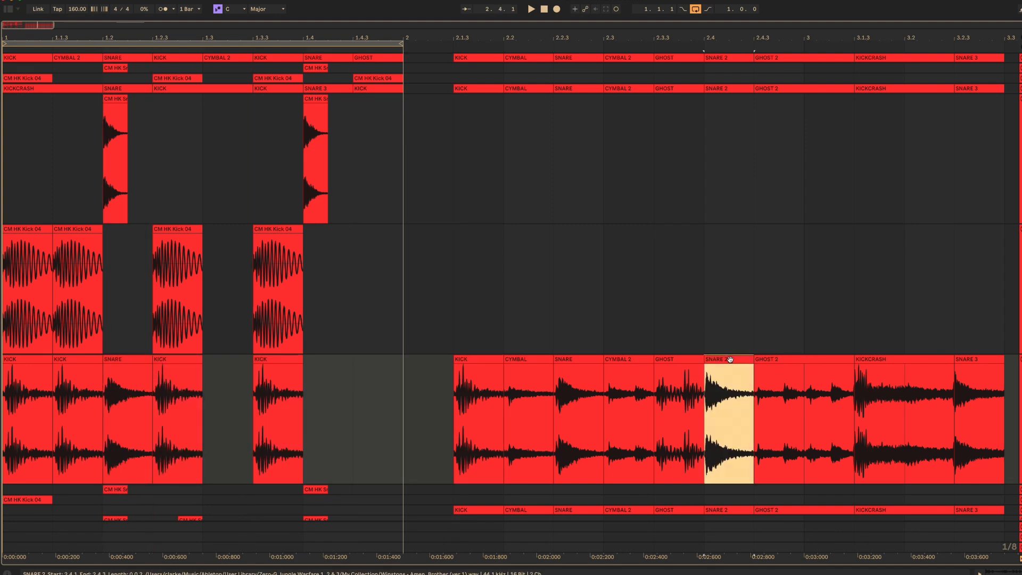
{"action": "left_click_drag", "start_coordinate": [729, 360], "coordinate": [229, 359]}
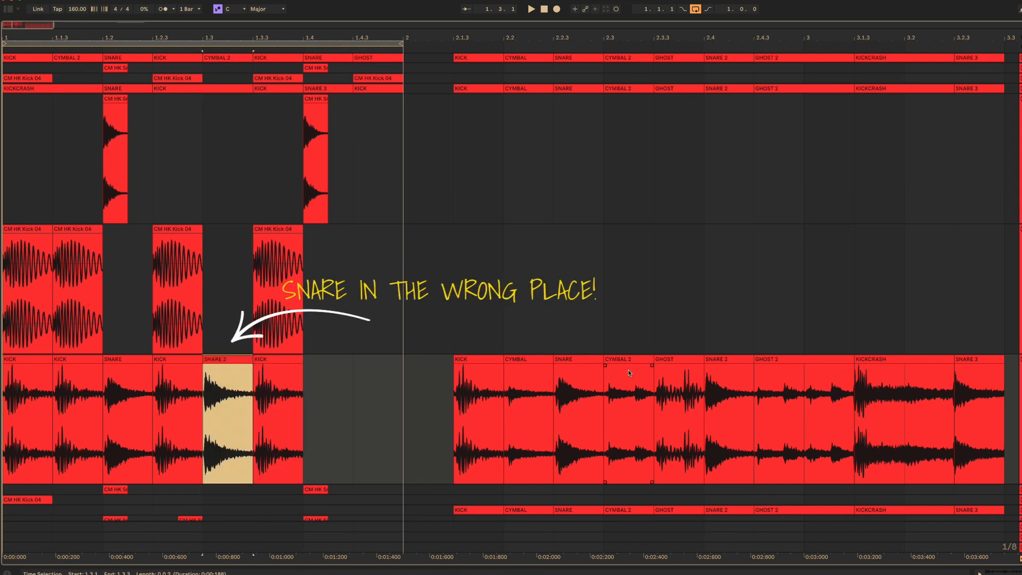
{"action": "left_click", "coordinate": [800, 359]}
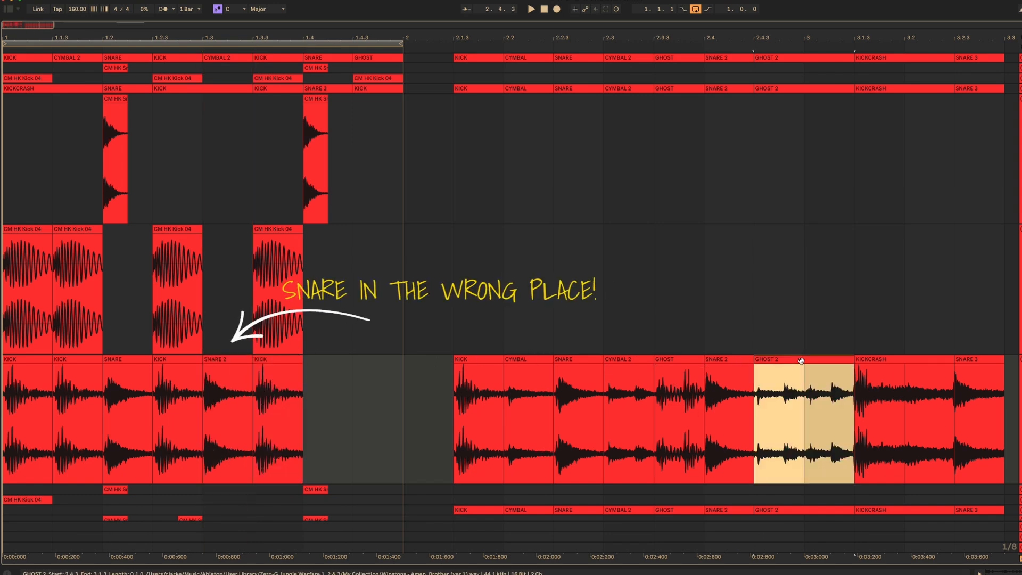
{"action": "left_click_drag", "start_coordinate": [800, 359], "coordinate": [350, 359]}
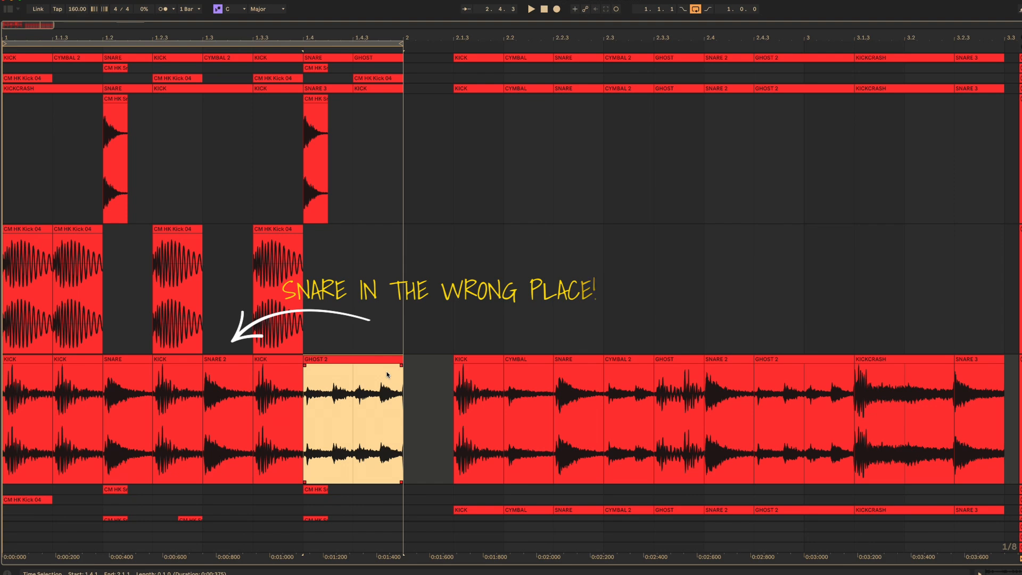
{"action": "key", "text": "Home"}
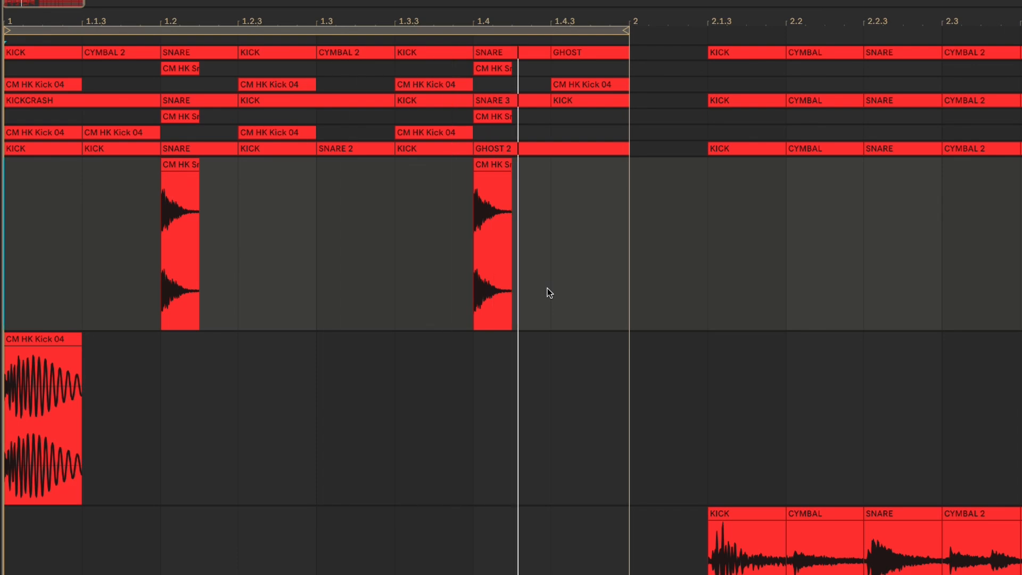
Step: Stop playback and copy KICKCRASH to 1, SNARE to 1.2 and SNARE 3 to 1.4 on the fifth pattern's break track
{"action": "key", "text": "space"}
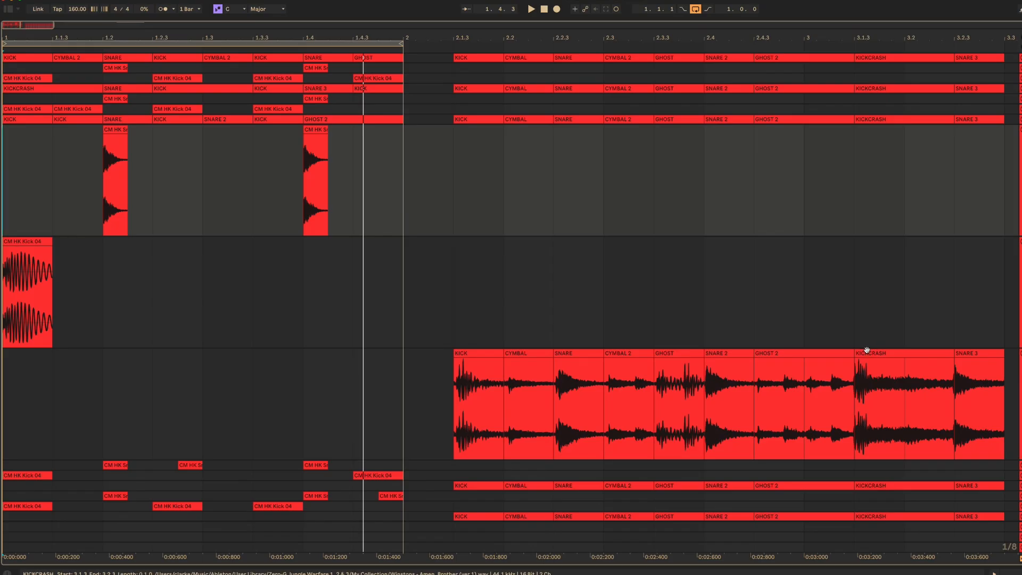
{"action": "left_click", "coordinate": [869, 351]}
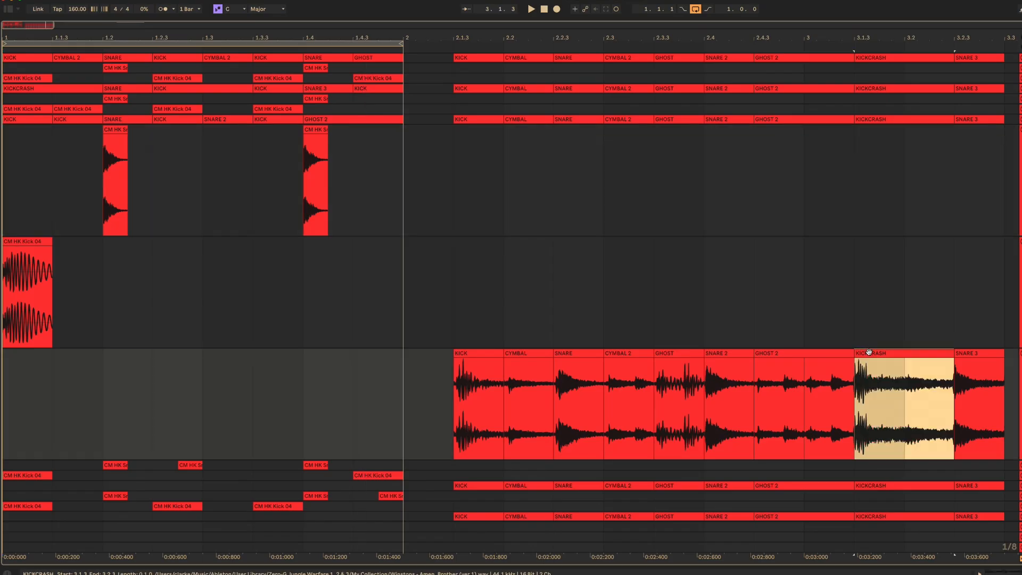
{"action": "left_click_drag", "start_coordinate": [869, 351], "coordinate": [39, 372]}
{"action": "left_click", "coordinate": [586, 358]}
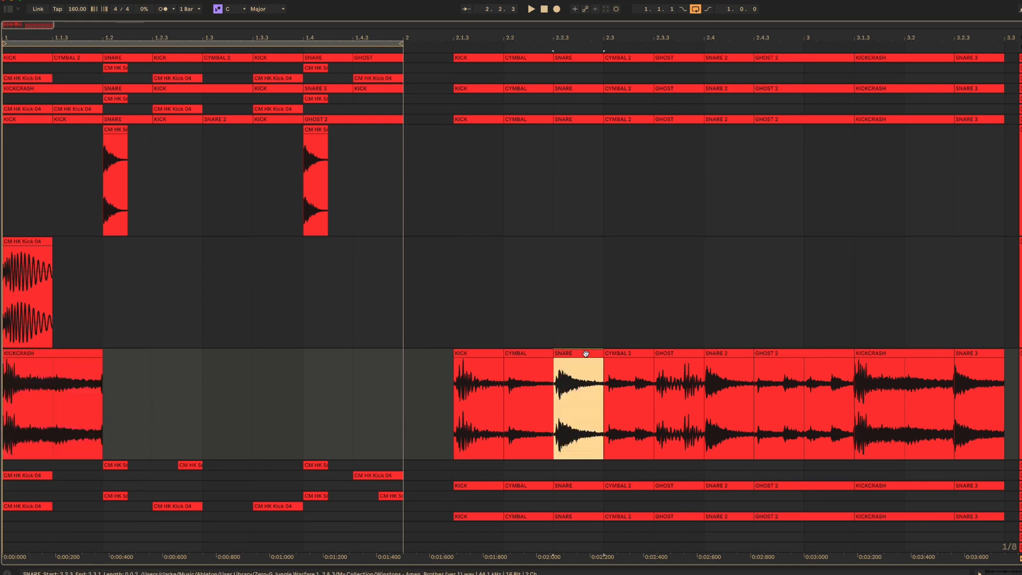
{"action": "left_click_drag", "start_coordinate": [586, 358], "coordinate": [143, 355]}
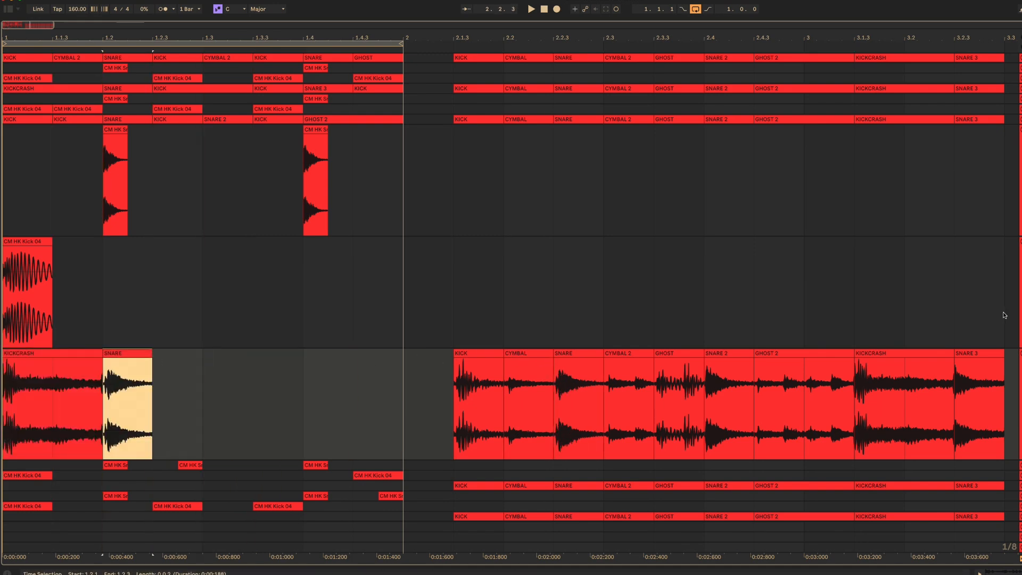
{"action": "left_click", "coordinate": [972, 352]}
{"action": "left_click_drag", "start_coordinate": [973, 353], "coordinate": [324, 362]}
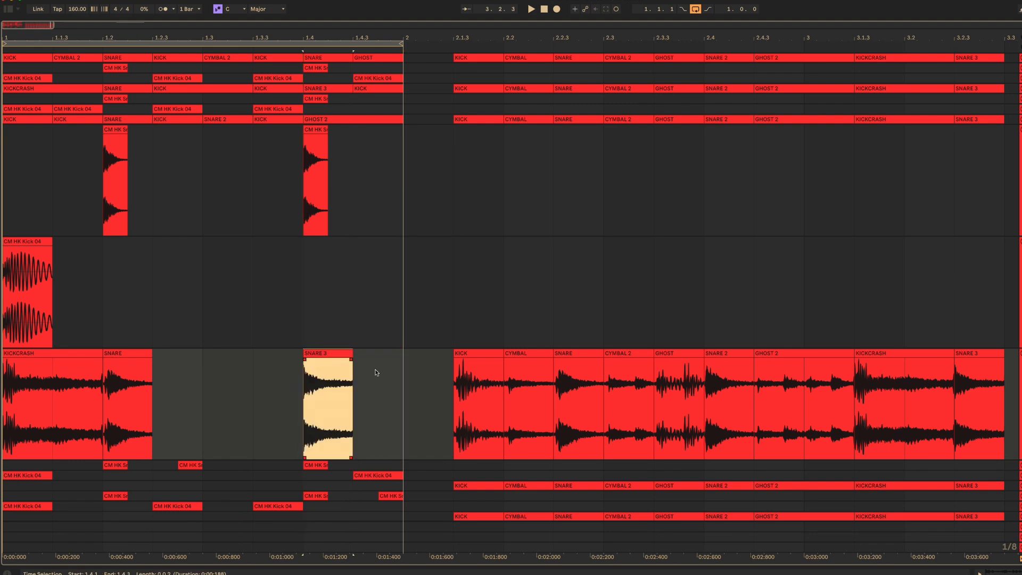
Step: Copy GHOST 2 to 1.2.3, GHOST to 1.4.3 and CYMBAL 2 to 1.3.3 on the fifth break track, and play from the start
{"action": "left_click", "coordinate": [796, 352]}
{"action": "left_click_drag", "start_coordinate": [795, 353], "coordinate": [517, 362]}
{"action": "left_click_drag", "start_coordinate": [216, 365], "coordinate": [216, 364]}
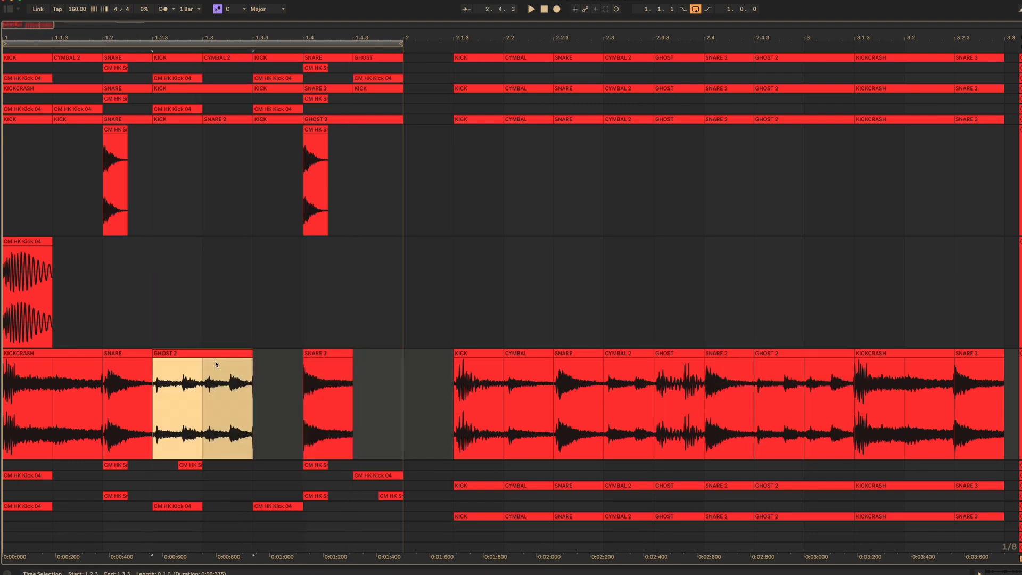
{"action": "left_click", "coordinate": [678, 353]}
{"action": "left_click_drag", "start_coordinate": [679, 354], "coordinate": [379, 362]}
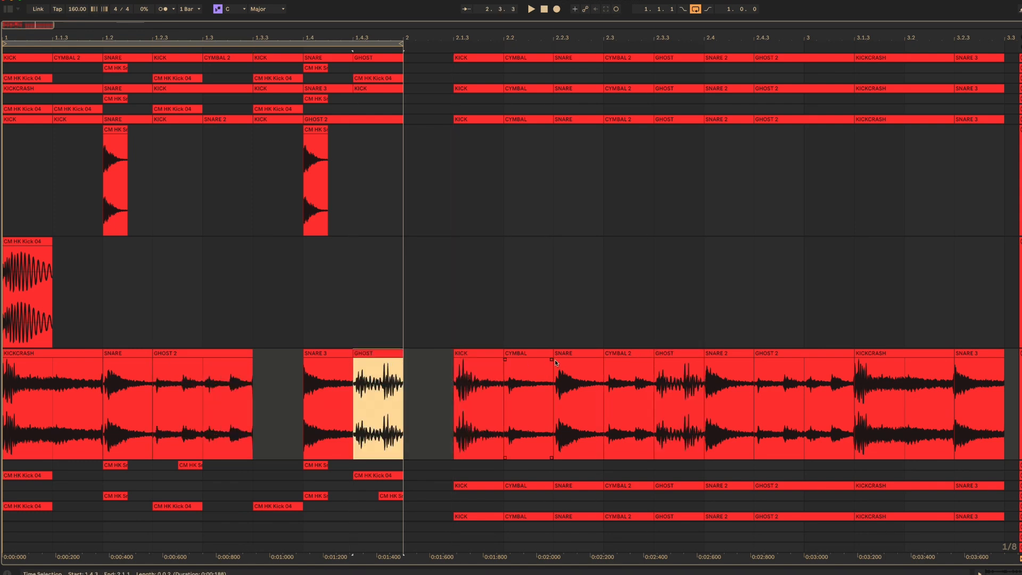
{"action": "left_click_drag", "start_coordinate": [618, 360], "coordinate": [280, 367]}
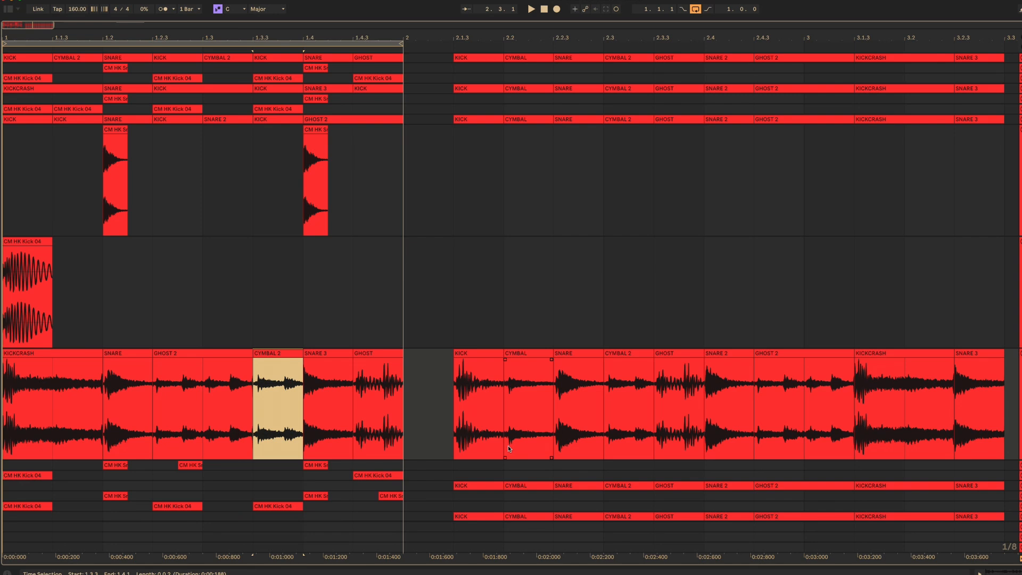
{"action": "key", "text": "Home"}
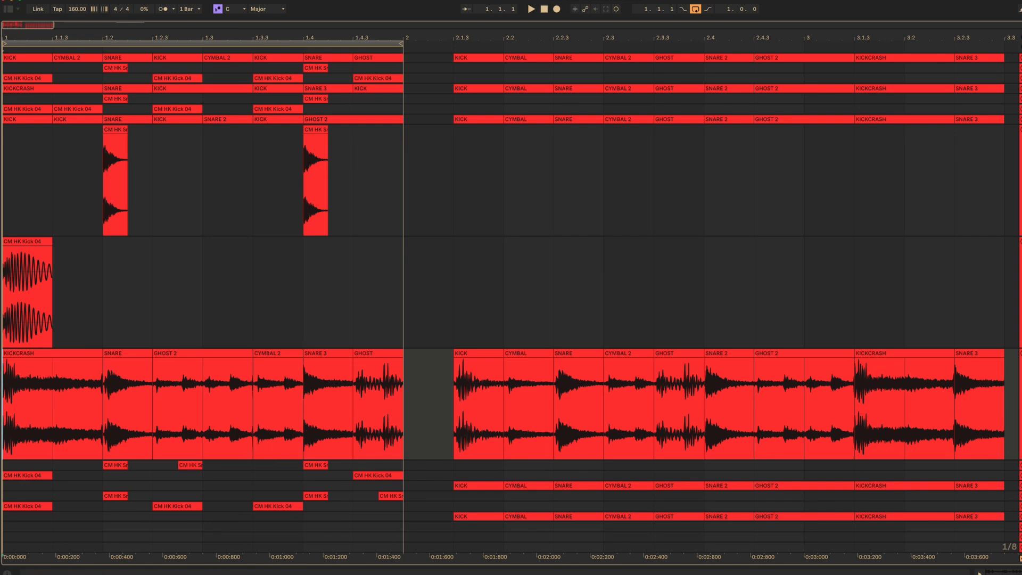
{"action": "key", "text": "space"}
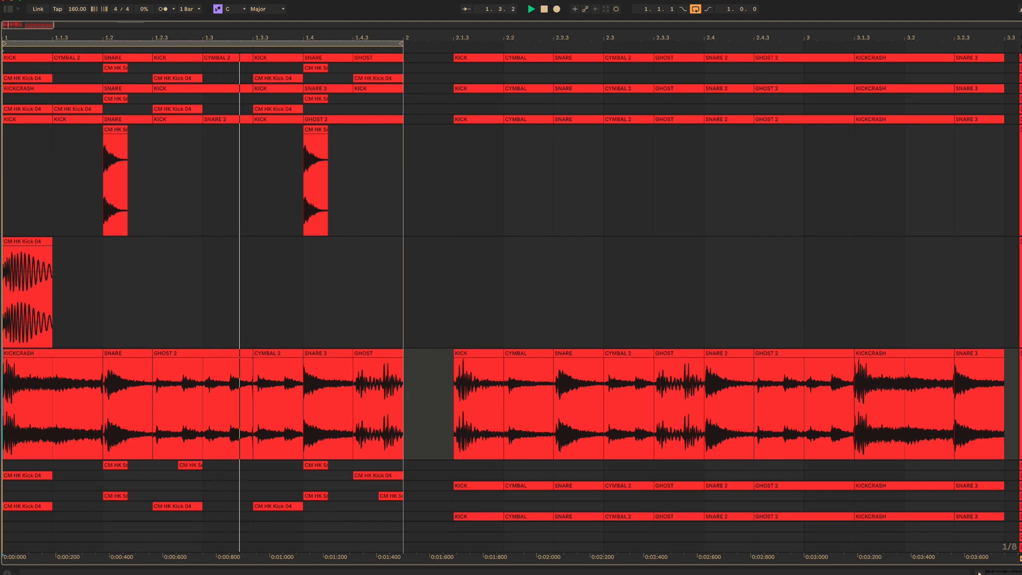
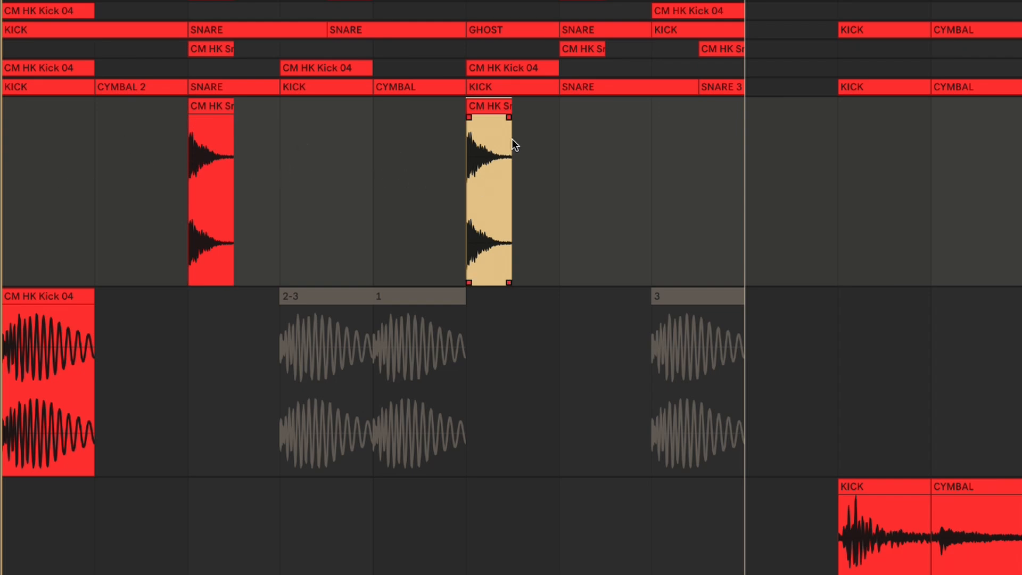
Step: Activate the muted kick clip labelled 1 at 1.3 on the last pattern's kick track
{"action": "left_click", "coordinate": [530, 86]}
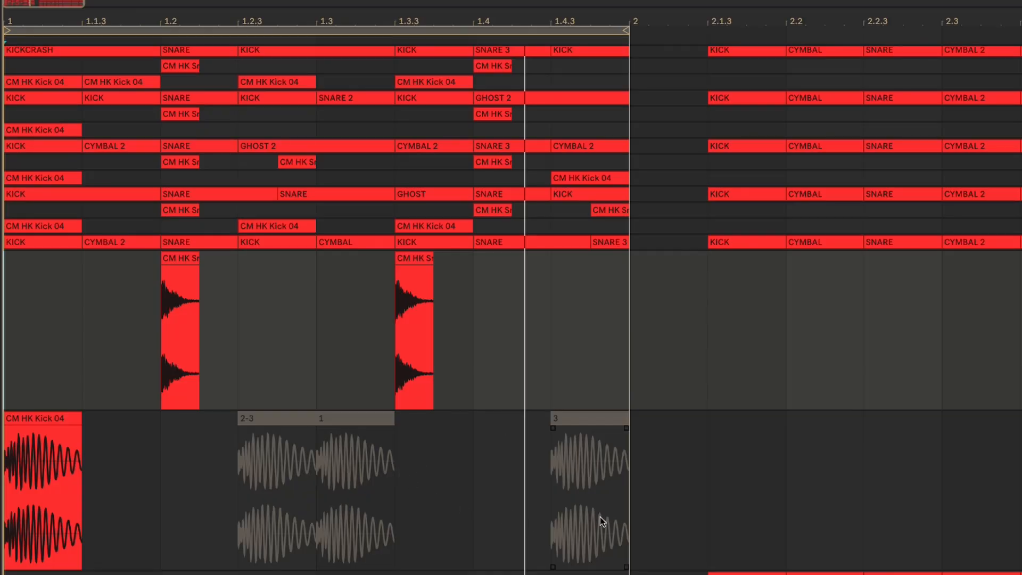
{"action": "left_click", "coordinate": [363, 419]}
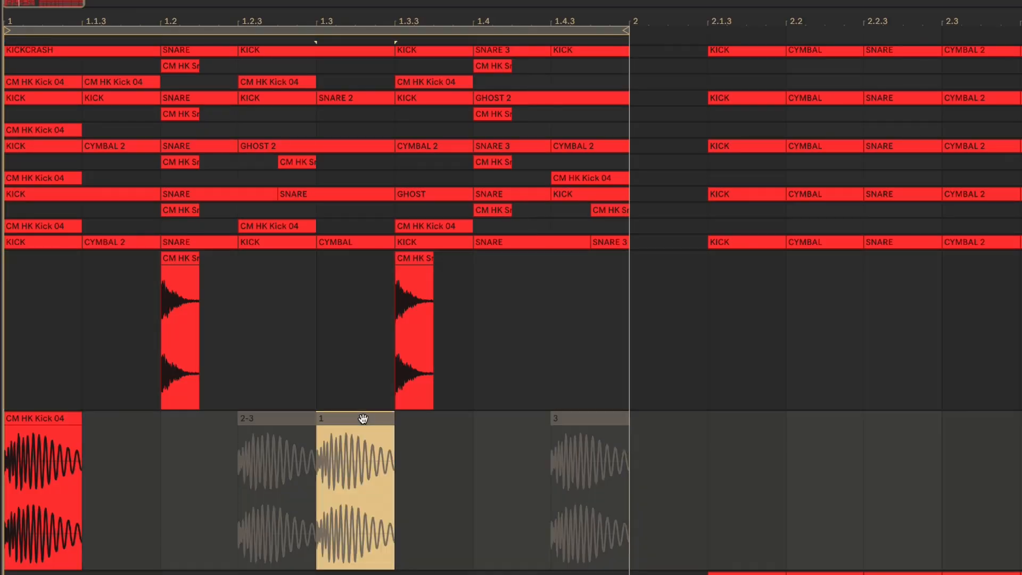
{"action": "key", "text": "0"}
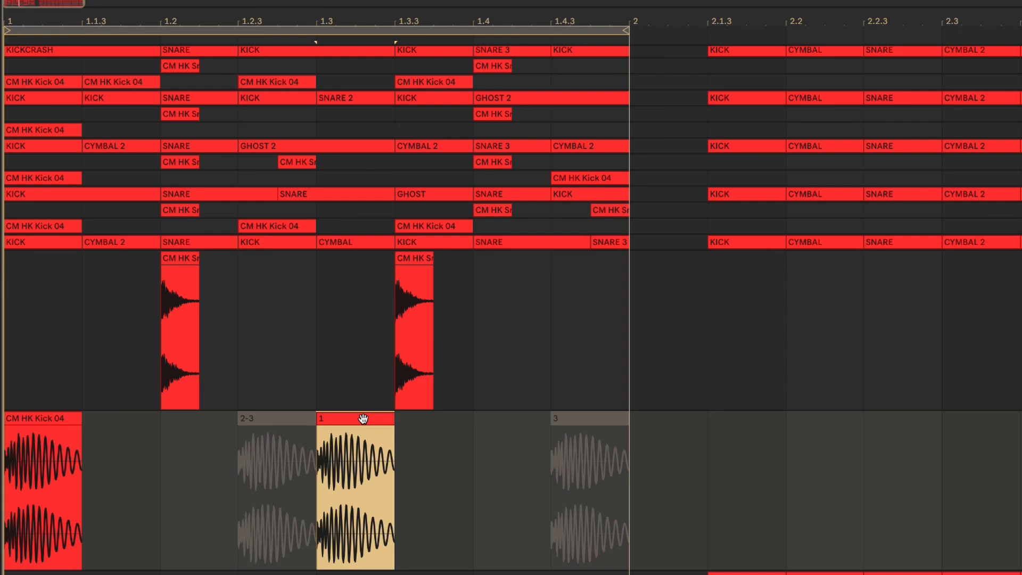
{"action": "key", "text": "space"}
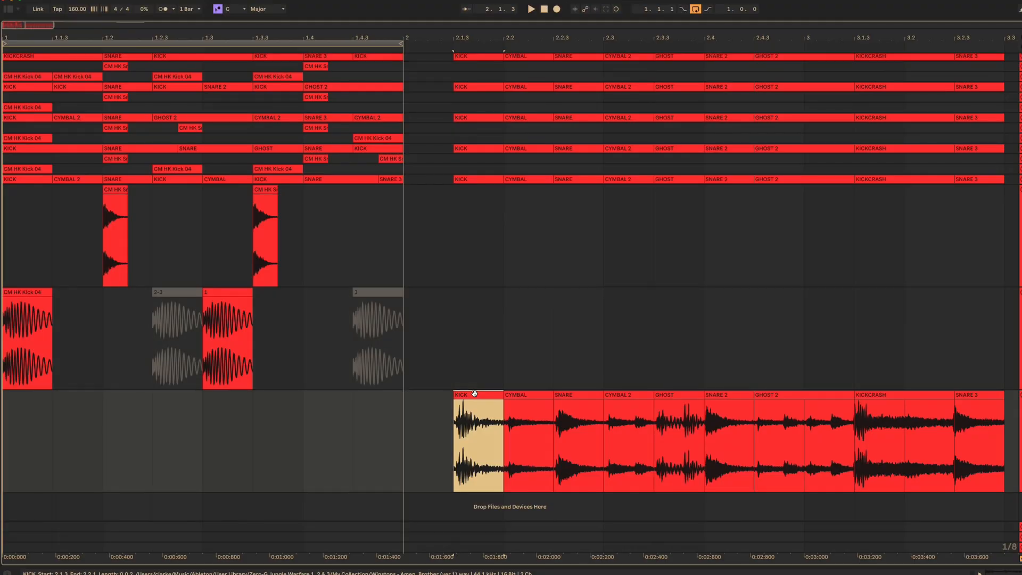
Step: Copy KICK to 1 and 1.3 and SNARE to 1.2 and 1.3.3 on the last pattern's break track, keeping the source slices
{"action": "left_click_drag", "start_coordinate": [474, 394], "coordinate": [208, 404]}
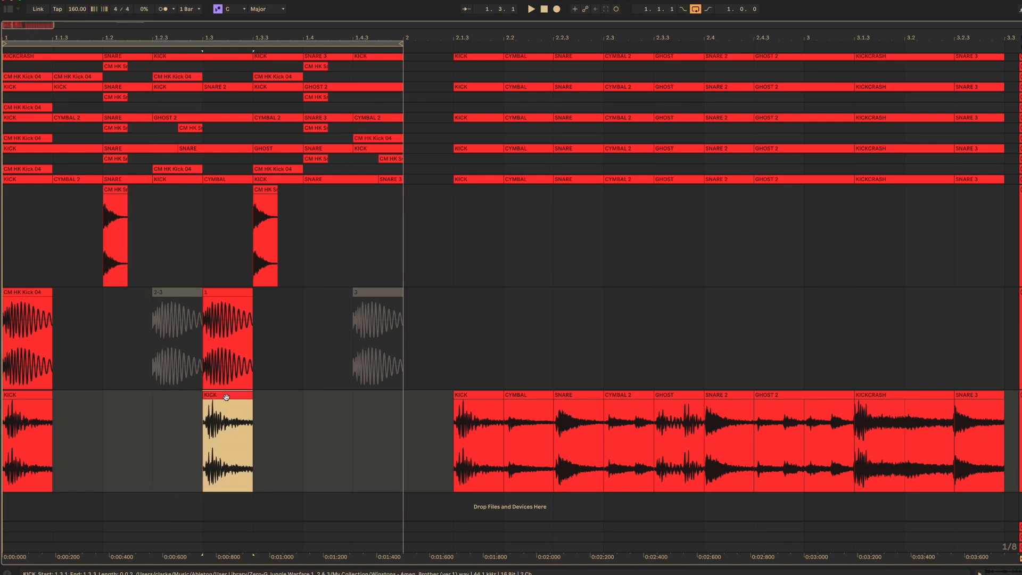
{"action": "left_click", "coordinate": [576, 397]}
{"action": "left_click_drag", "start_coordinate": [576, 397], "coordinate": [125, 398]}
{"action": "left_click", "coordinate": [580, 396]}
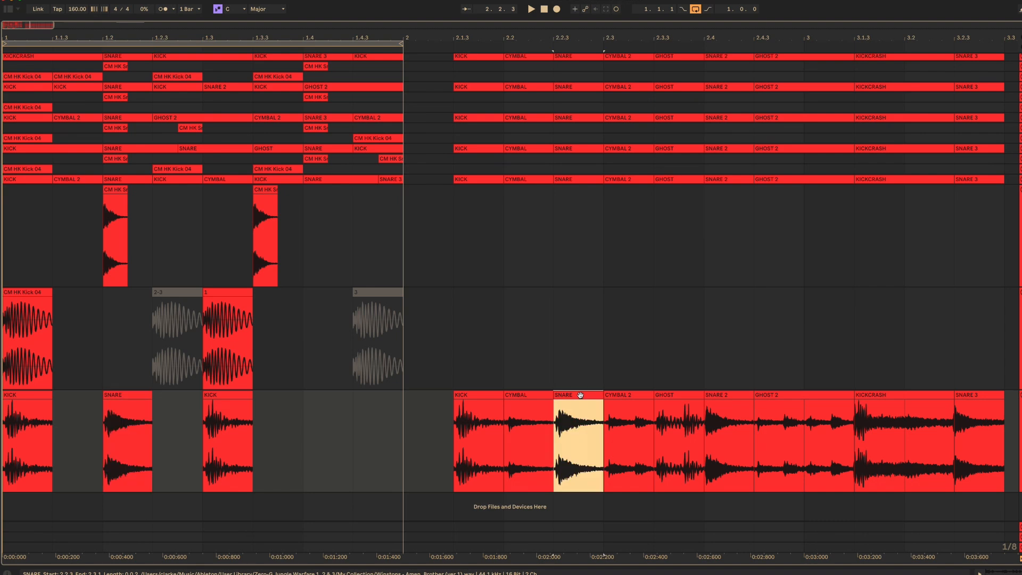
{"action": "left_click_drag", "start_coordinate": [581, 396], "coordinate": [285, 399]}
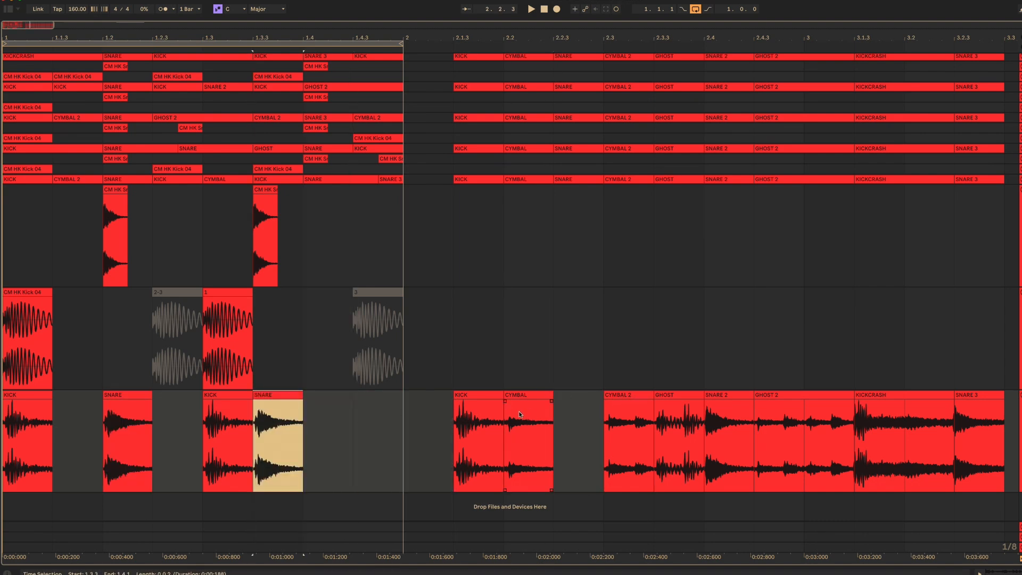
{"action": "key", "text": "super+z"}
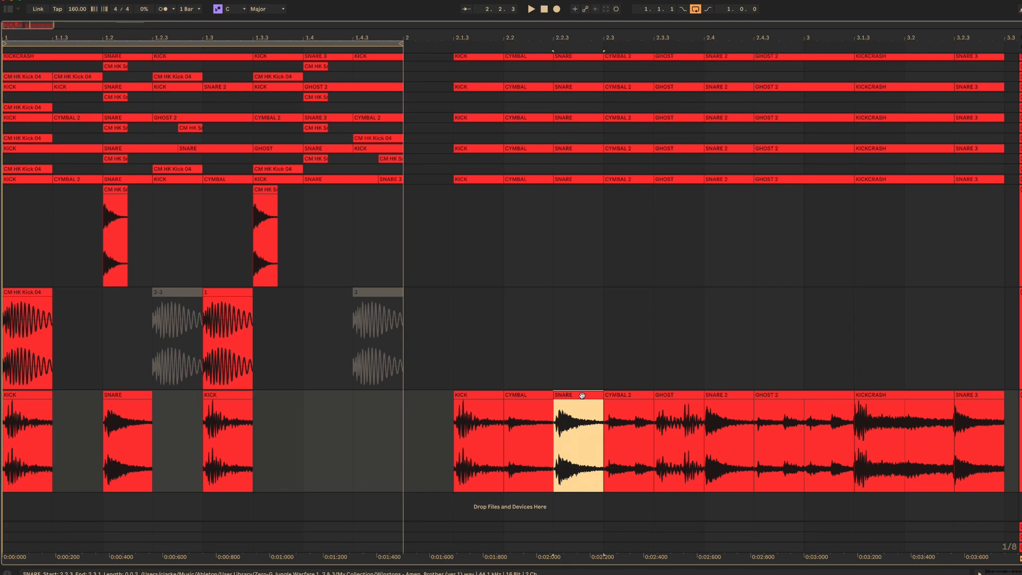
{"action": "left_click_drag", "start_coordinate": [581, 395], "coordinate": [287, 408]}
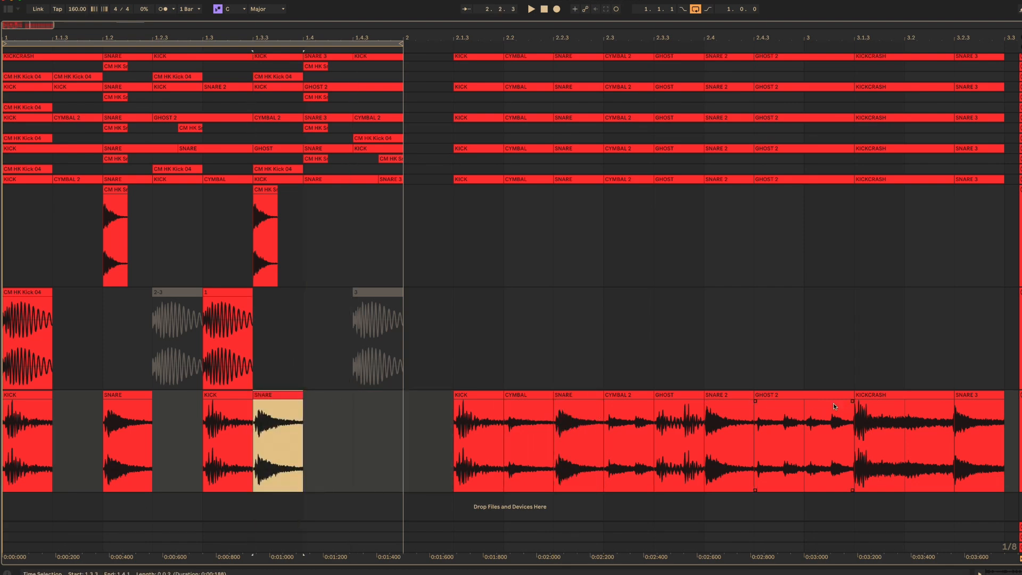
Step: Fill the last break track's gaps with GHOST 2 at 1.4 and CYMBAL 2 at 1.2.3 and 1.1.3, and play from the start
{"action": "left_click", "coordinate": [791, 395]}
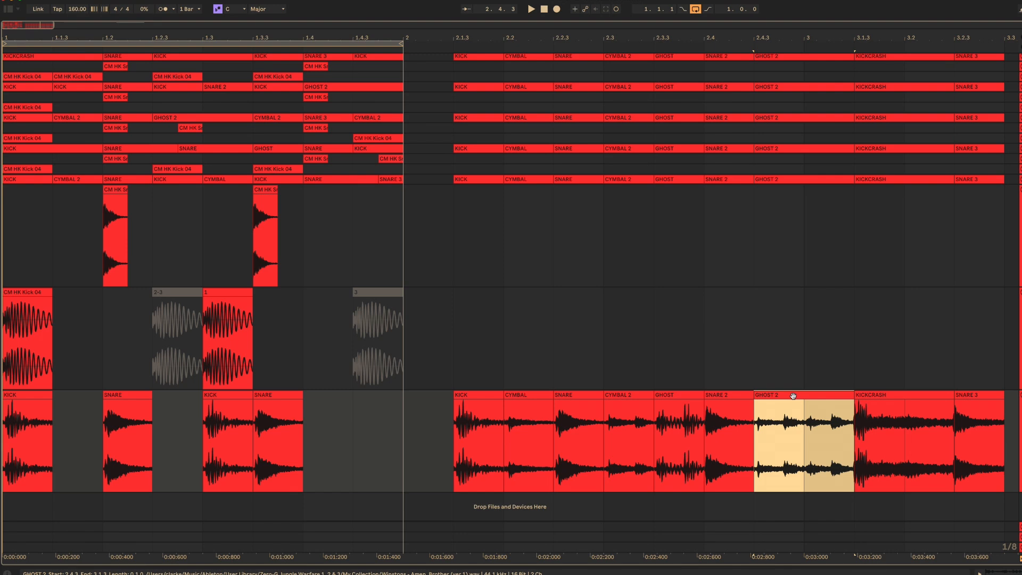
{"action": "left_click_drag", "start_coordinate": [793, 396], "coordinate": [351, 403]}
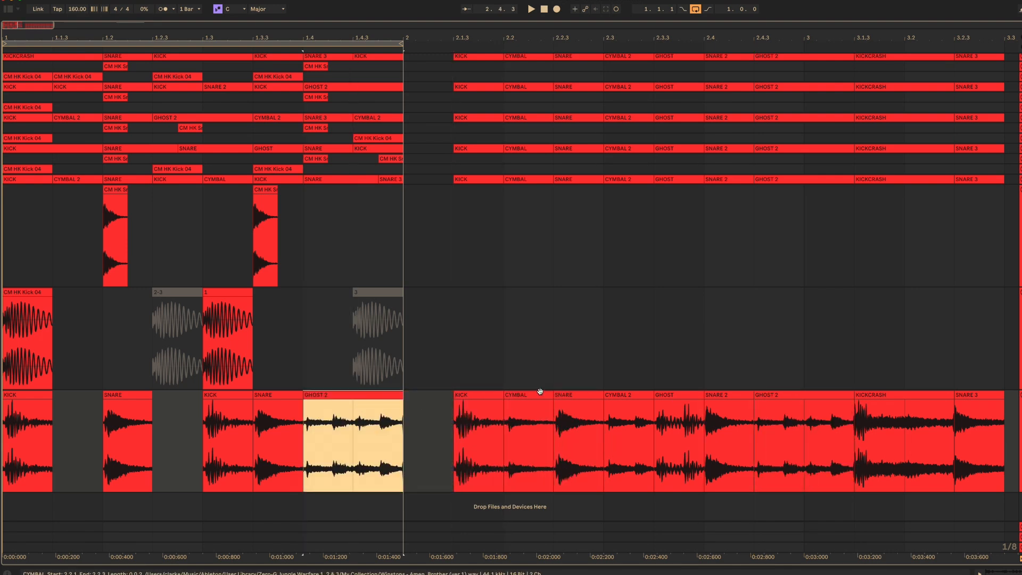
{"action": "left_click_drag", "start_coordinate": [628, 395], "coordinate": [189, 408]}
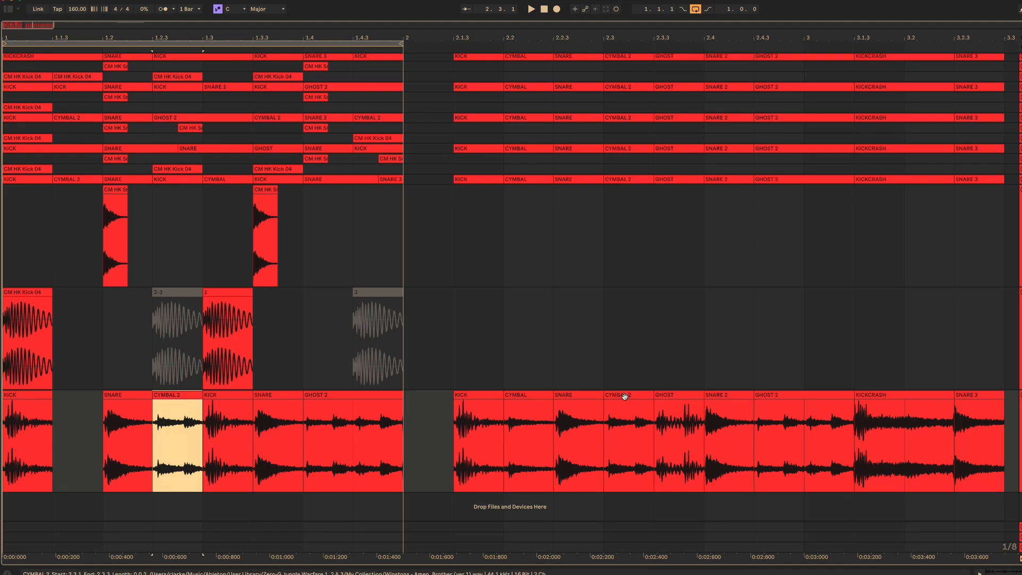
{"action": "left_click_drag", "start_coordinate": [622, 395], "coordinate": [85, 421]}
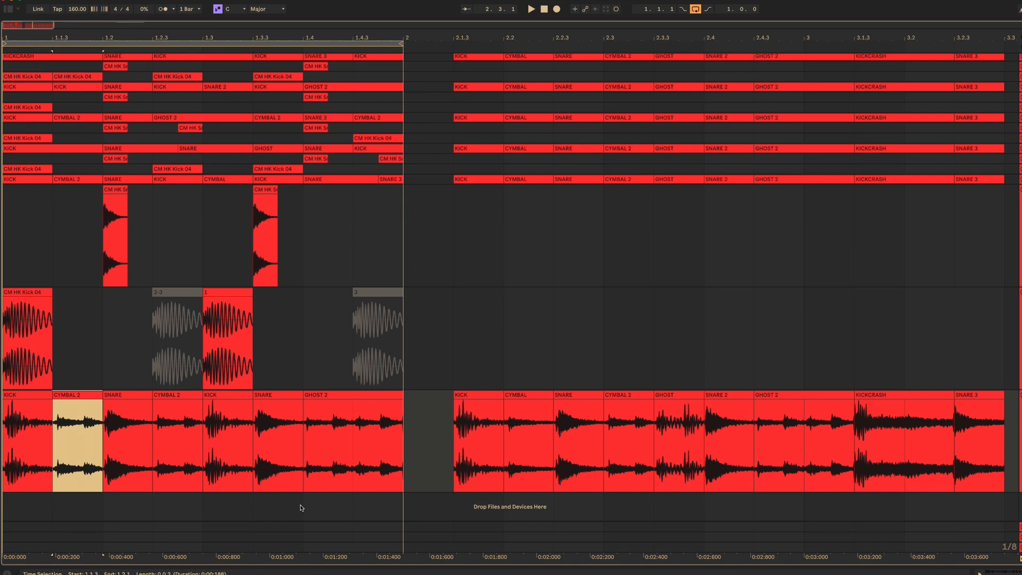
{"action": "key", "text": "Home"}
{"action": "key", "text": "space"}
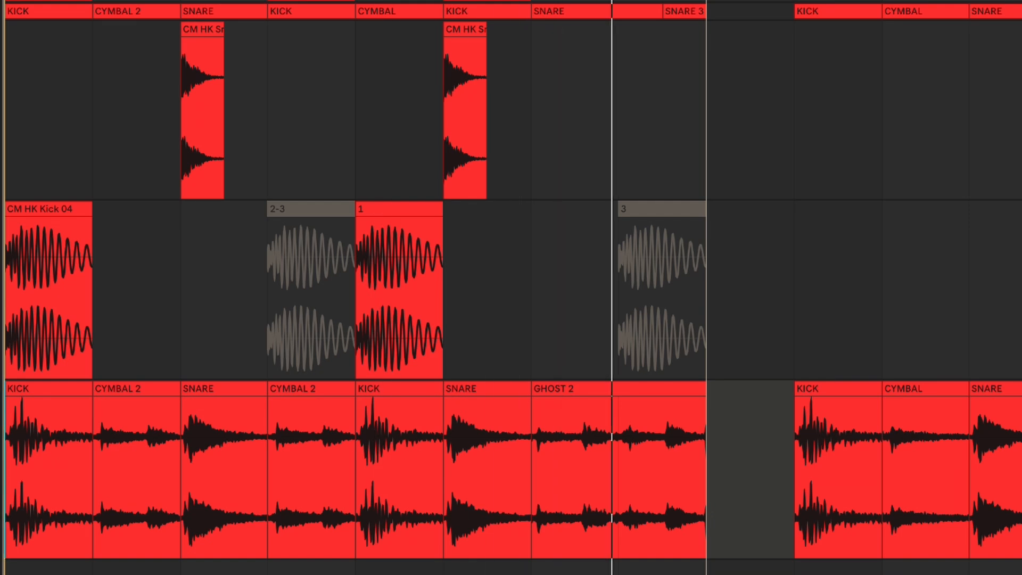
Step: Stop playback, deactivate kick clip 1 at 1.3, and activate kick clip 2-3 at 1.2.3 on the kick track
{"action": "key", "text": "space"}
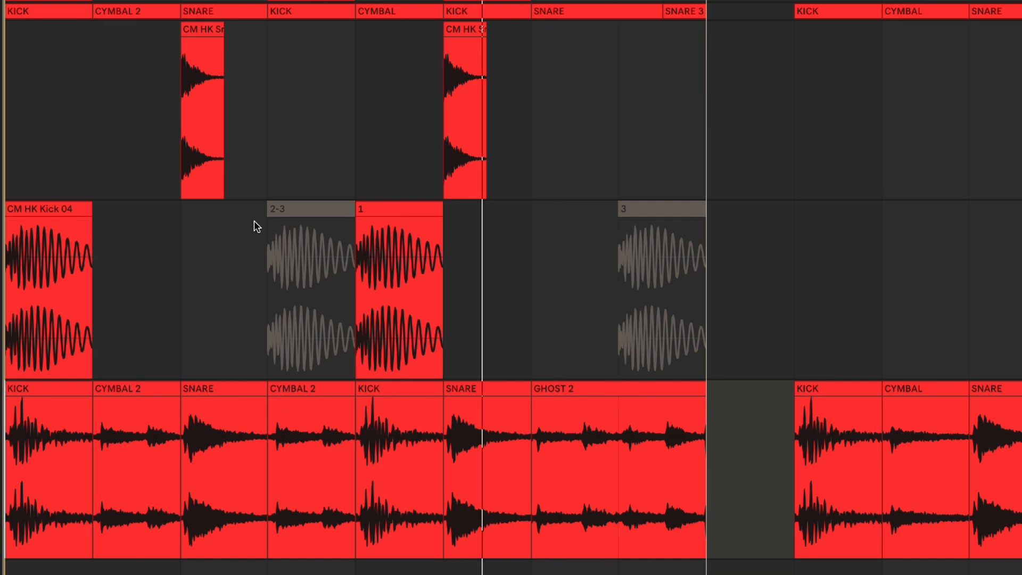
{"action": "left_click", "coordinate": [403, 208]}
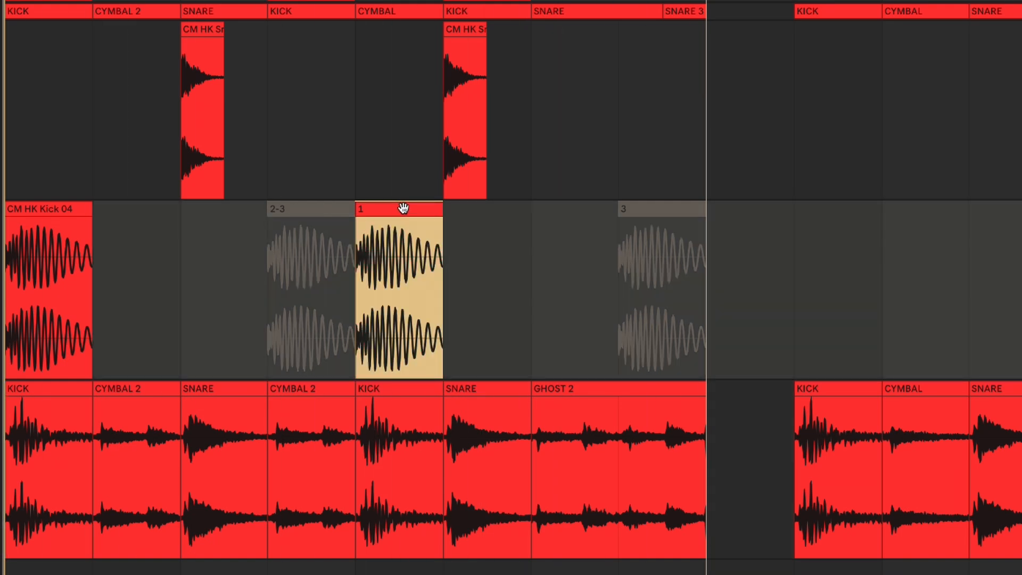
{"action": "left_click", "coordinate": [310, 209]}
{"action": "key", "text": "0"}
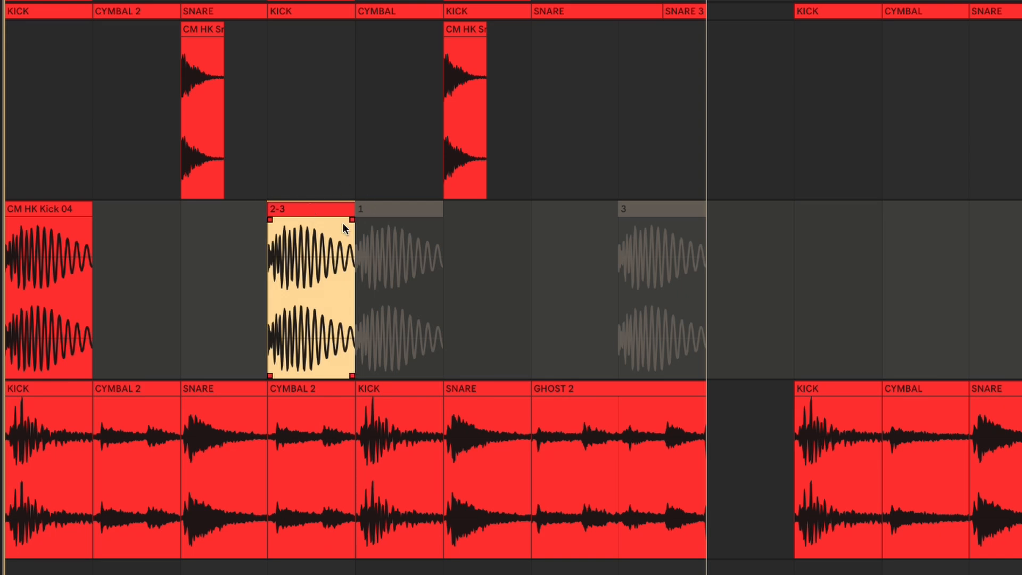
Step: Move the break track's KICK slice from 1.3 to 1.2.3, extend it to 1.3.3, and play the pattern
{"action": "left_click", "coordinate": [398, 388]}
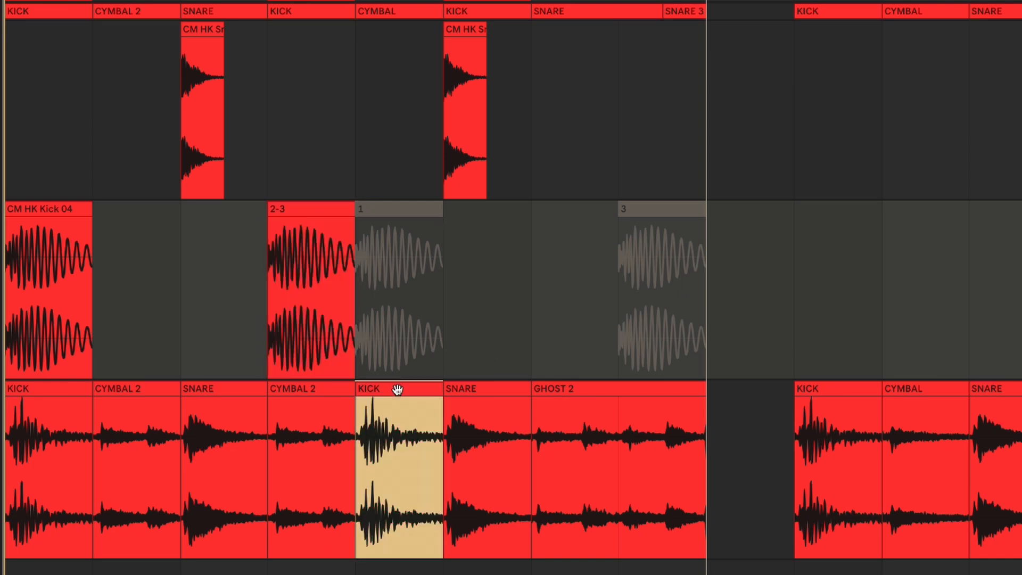
{"action": "left_click_drag", "start_coordinate": [394, 390], "coordinate": [424, 391]}
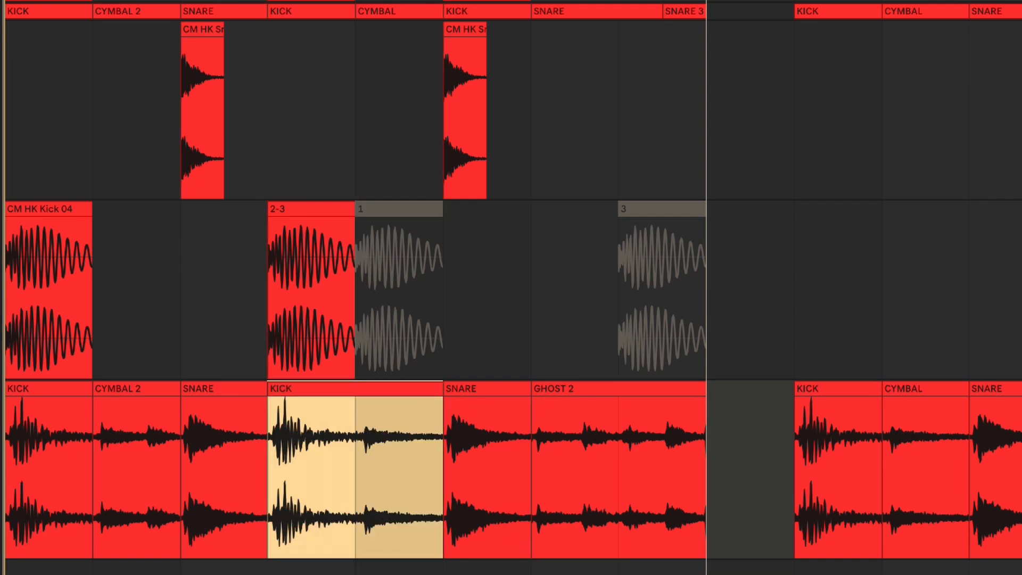
{"action": "key", "text": "space"}
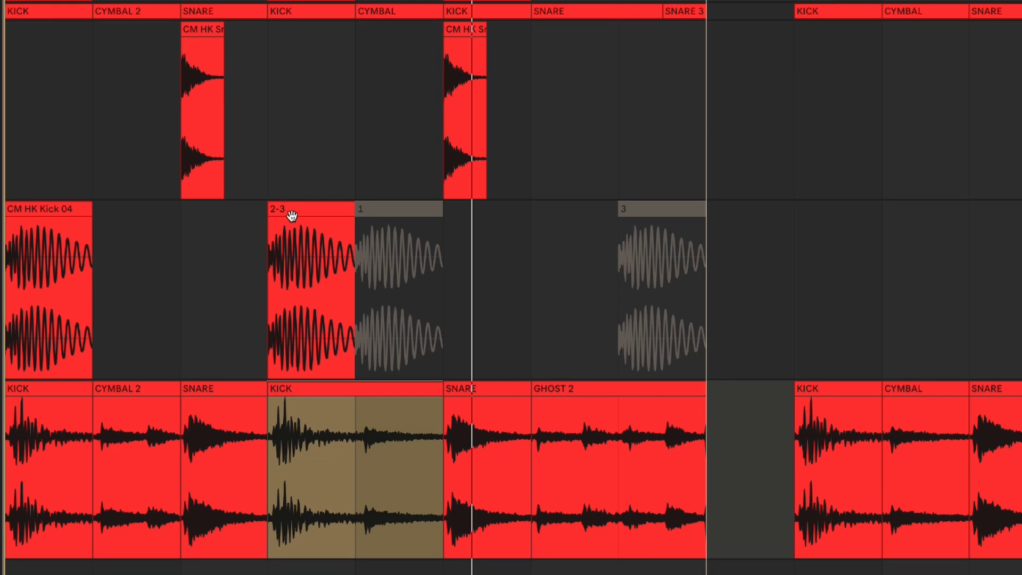
Step: Activate kick clip 3 at 1.4.3, copy the KICK slice to 1.4.3 on the break track, and play the pattern
{"action": "left_click", "coordinate": [660, 209]}
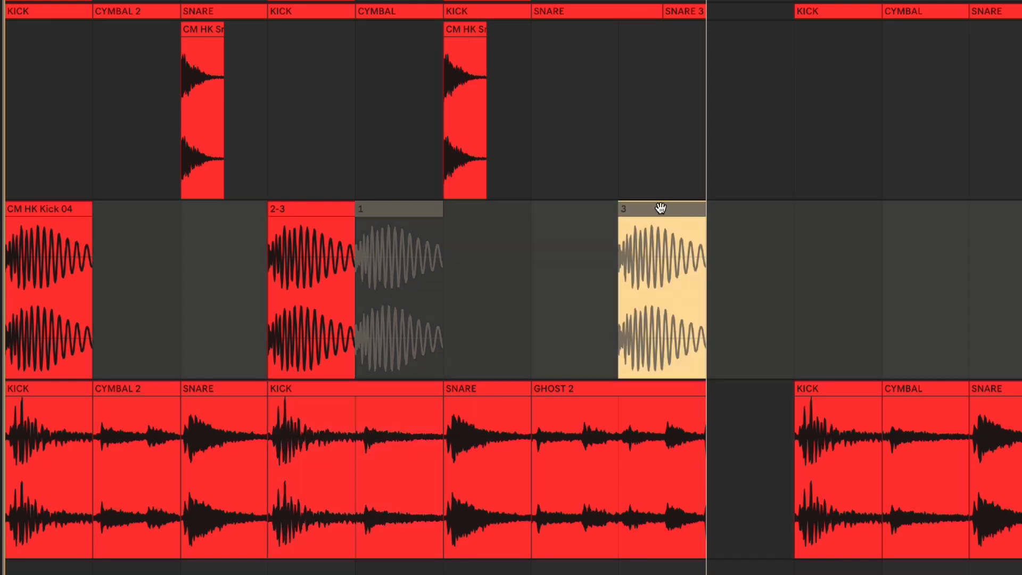
{"action": "key", "text": "0"}
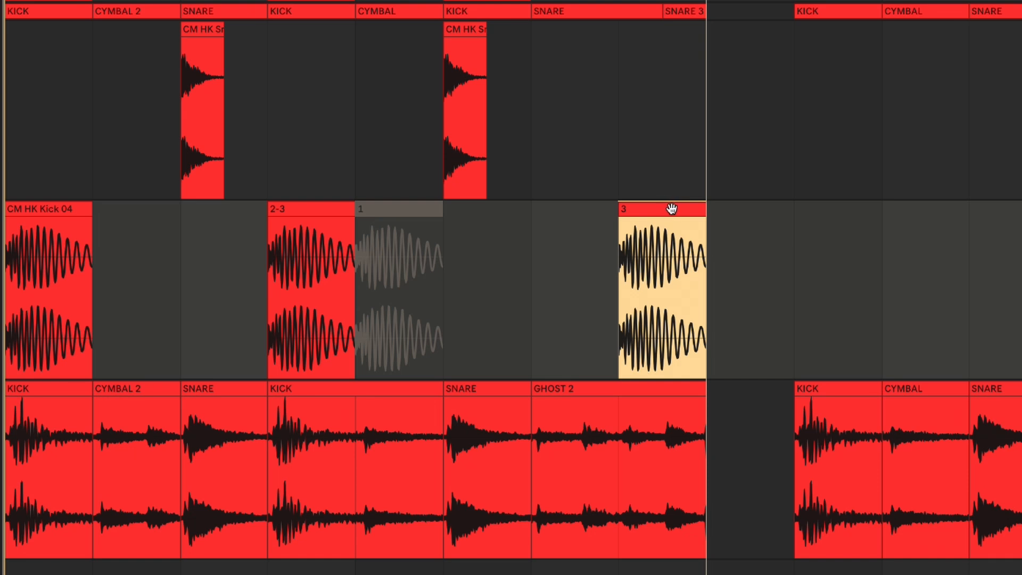
{"action": "key", "text": "space"}
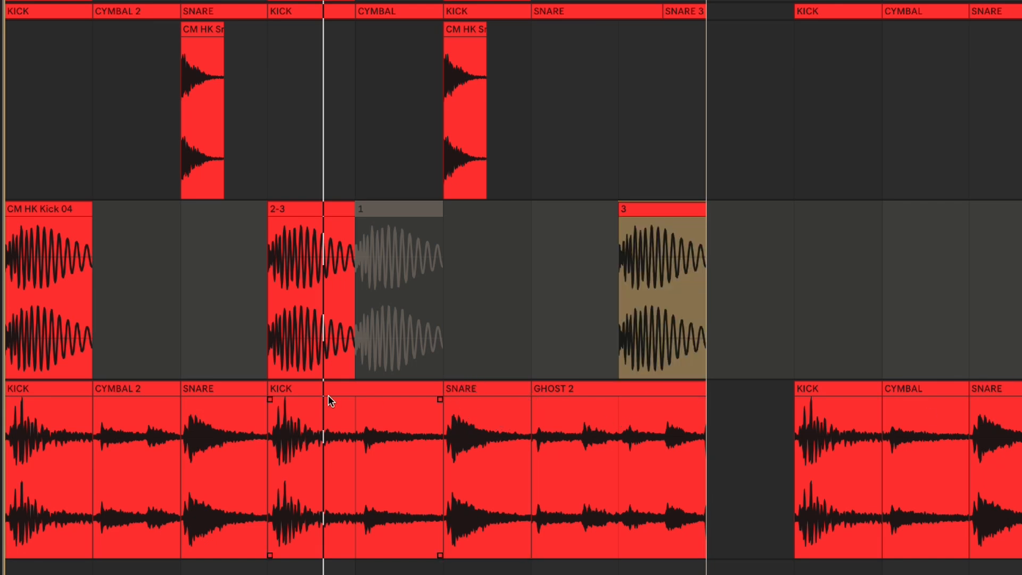
{"action": "left_click", "coordinate": [837, 388]}
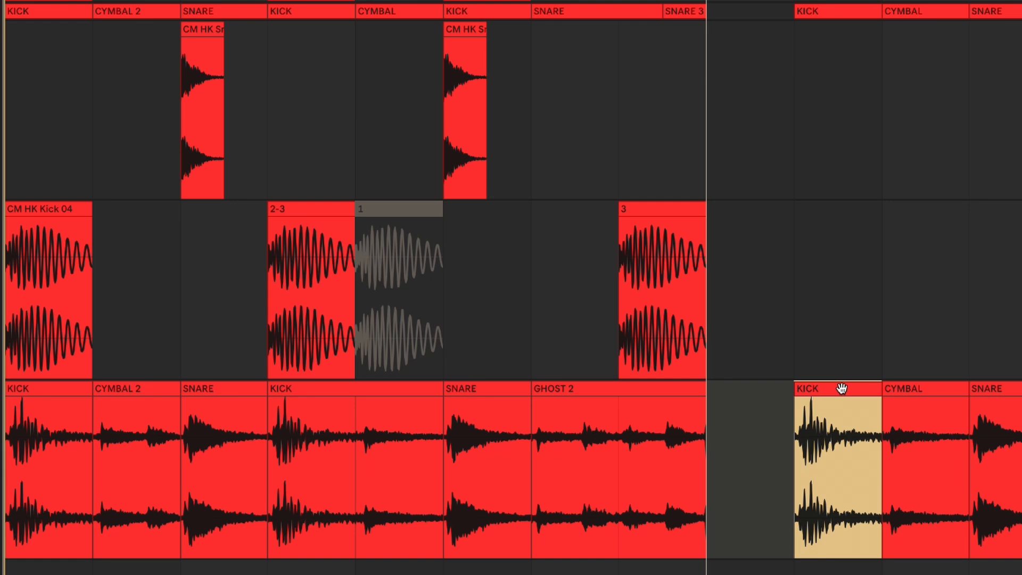
{"action": "left_click_drag", "start_coordinate": [841, 388], "coordinate": [678, 390]}
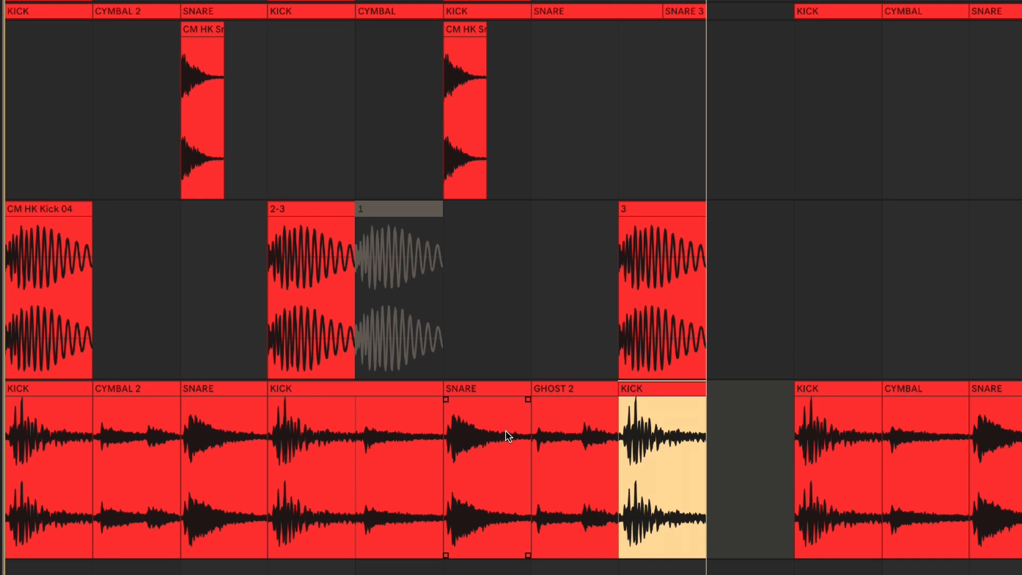
{"action": "key", "text": "space"}
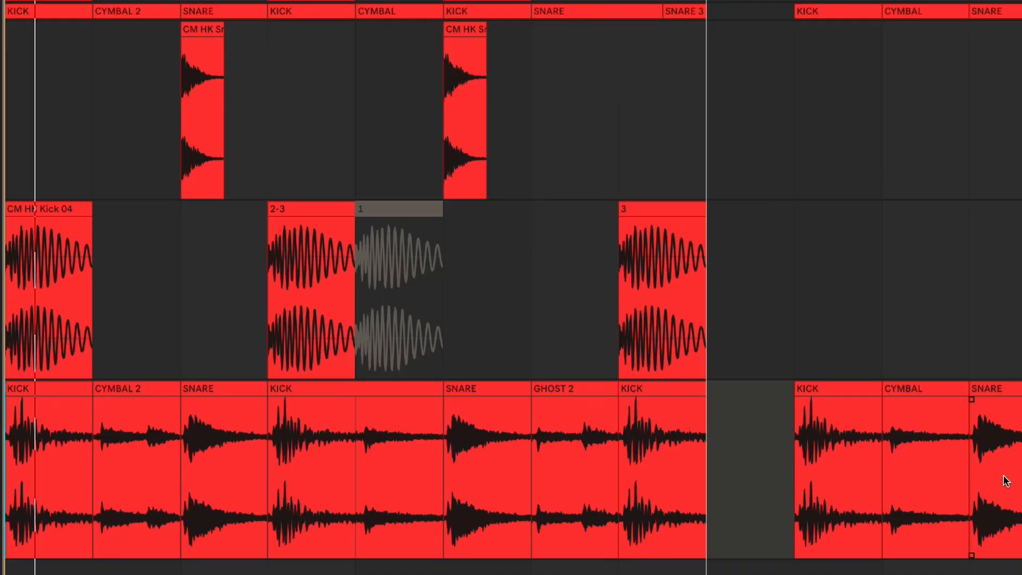
Step: Reverse the KICK slice at 1.4.3 on the break track
{"action": "left_click", "coordinate": [507, 390]}
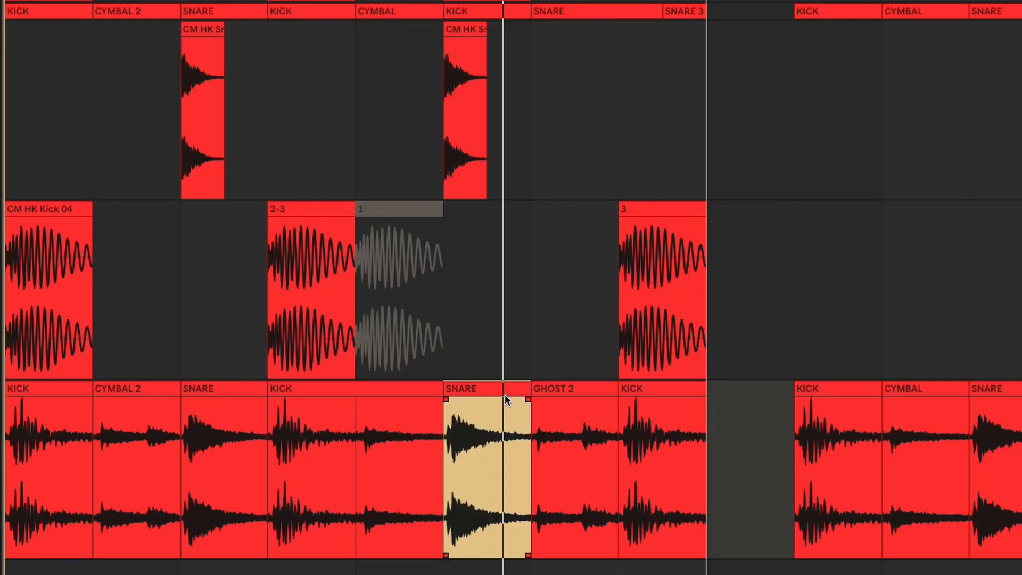
{"action": "key", "text": "r"}
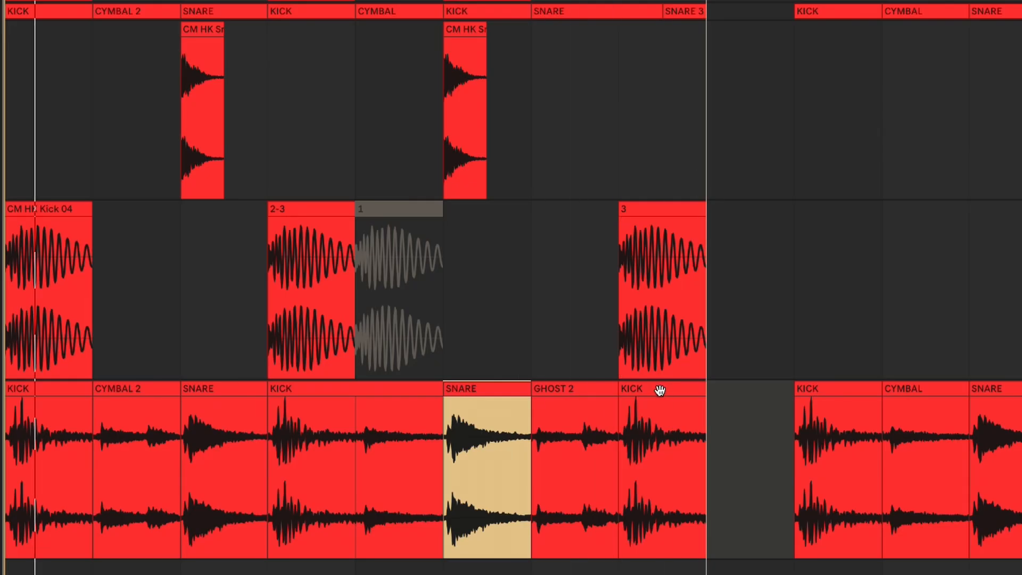
{"action": "left_click", "coordinate": [657, 389]}
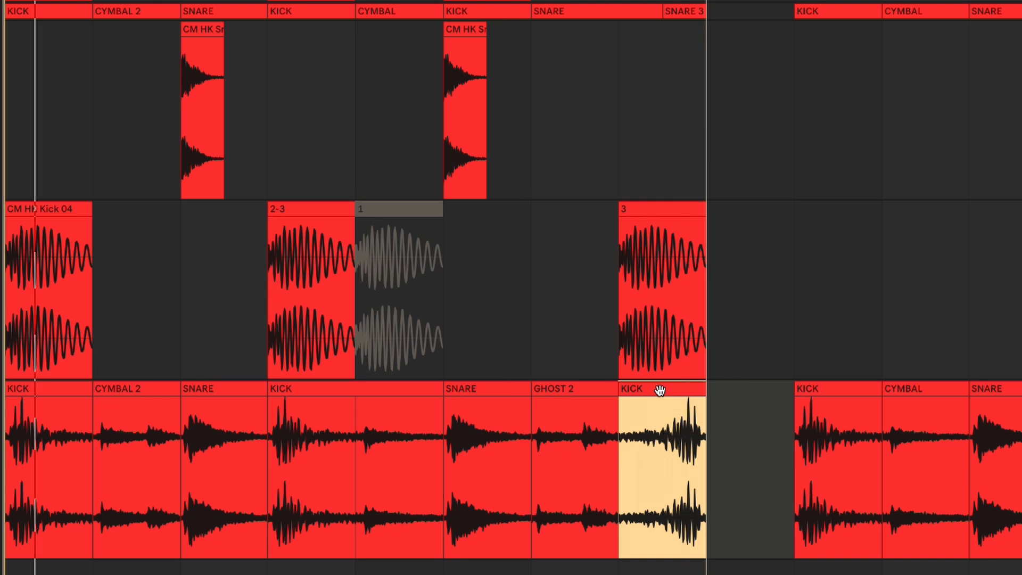
Step: Restore the break track's KICK slice at 1.4.3 to forward direction, and try reversing the KICK slice at 1.2.3 before restoring it
{"action": "key", "text": "r"}
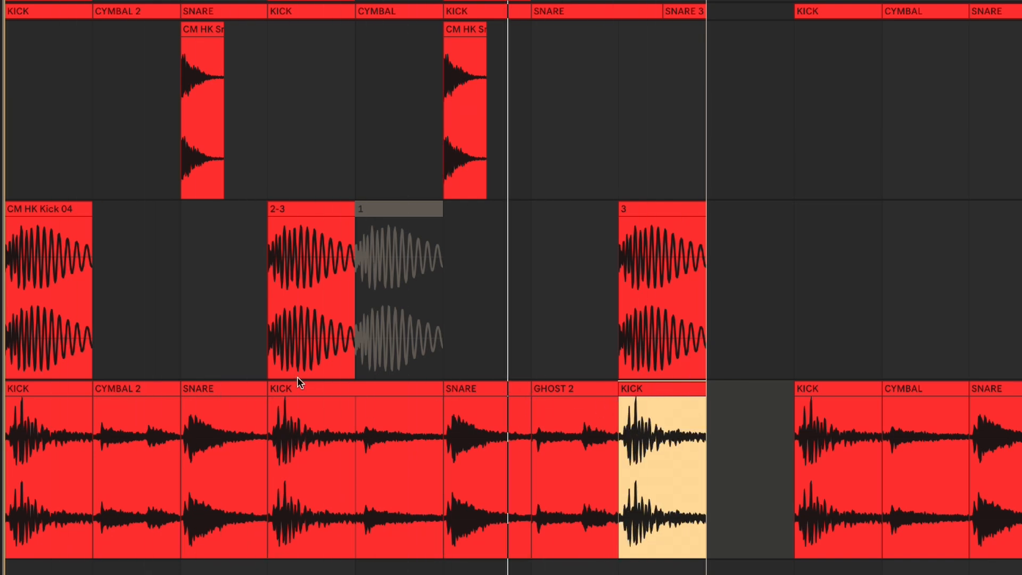
{"action": "left_click", "coordinate": [298, 392]}
{"action": "key", "text": "r"}
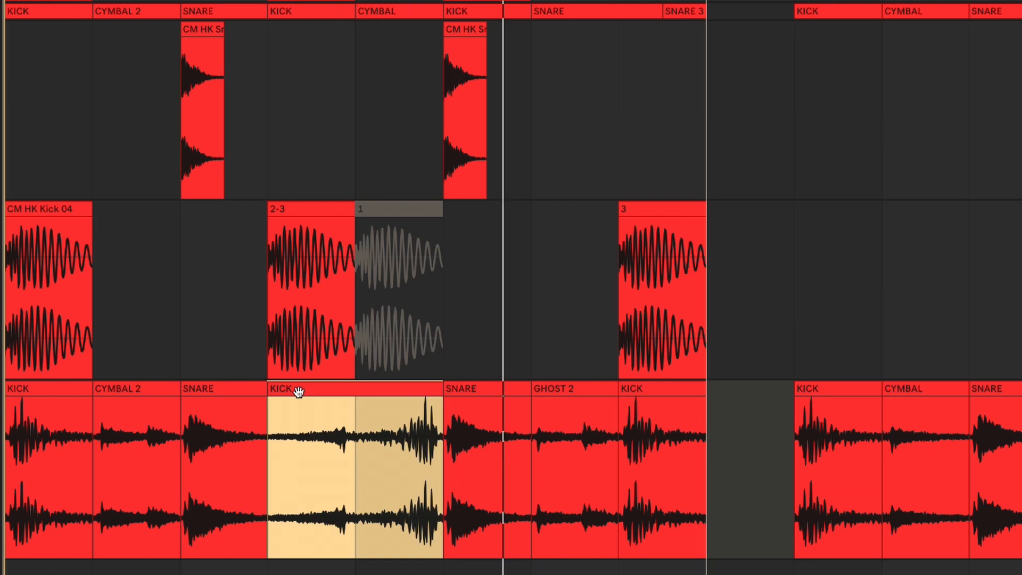
{"action": "key", "text": "r"}
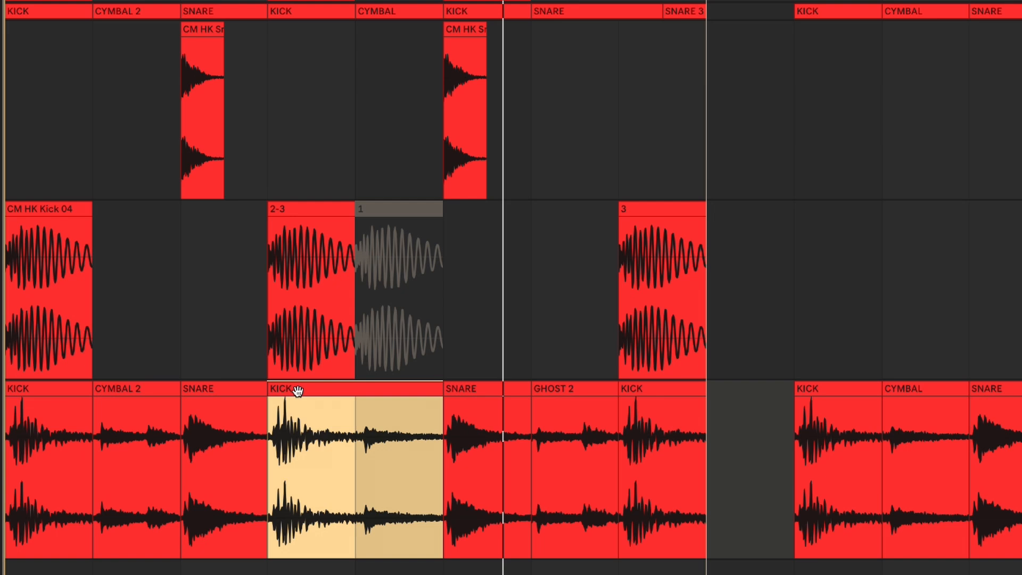
Step: Try reversing the SNARE slice at 1.2 on the break track, and return it to forward direction
{"action": "left_click", "coordinate": [210, 392]}
{"action": "key", "text": "r"}
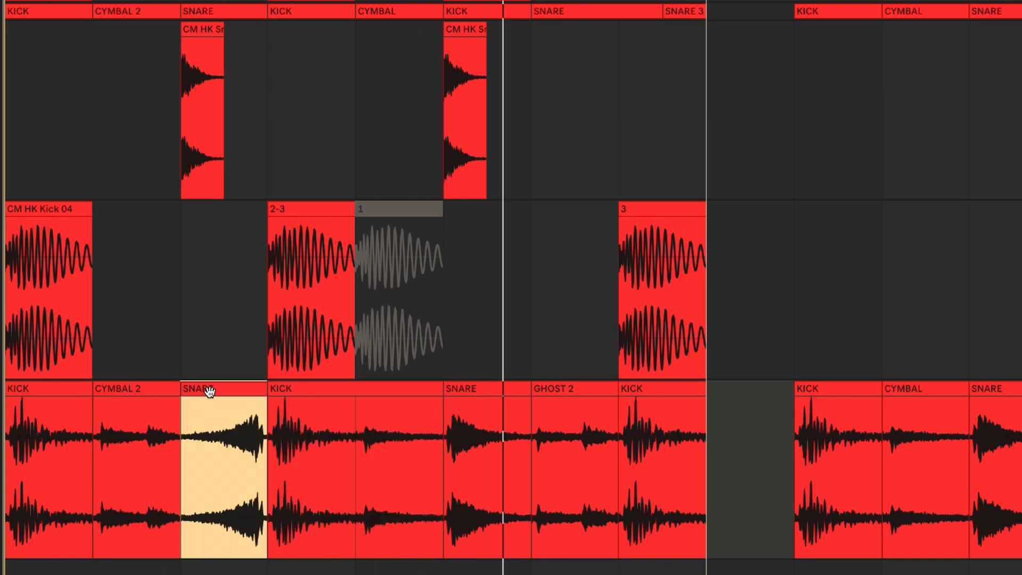
{"action": "key", "text": "r"}
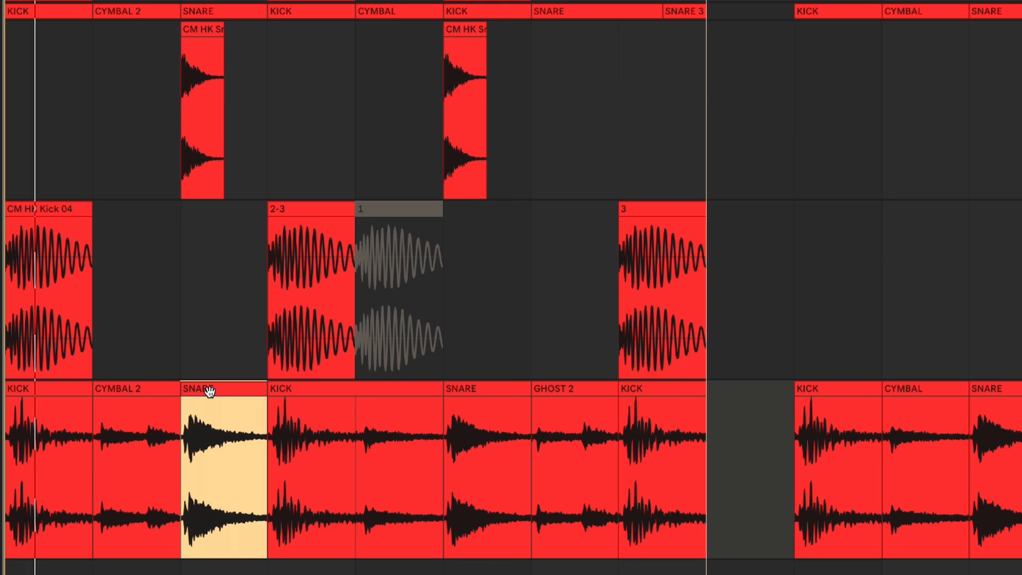
Step: Reverse the KICK slices at 1.1 and 1.4.3 on the break track
{"action": "left_click", "coordinate": [51, 393]}
{"action": "key", "text": "r"}
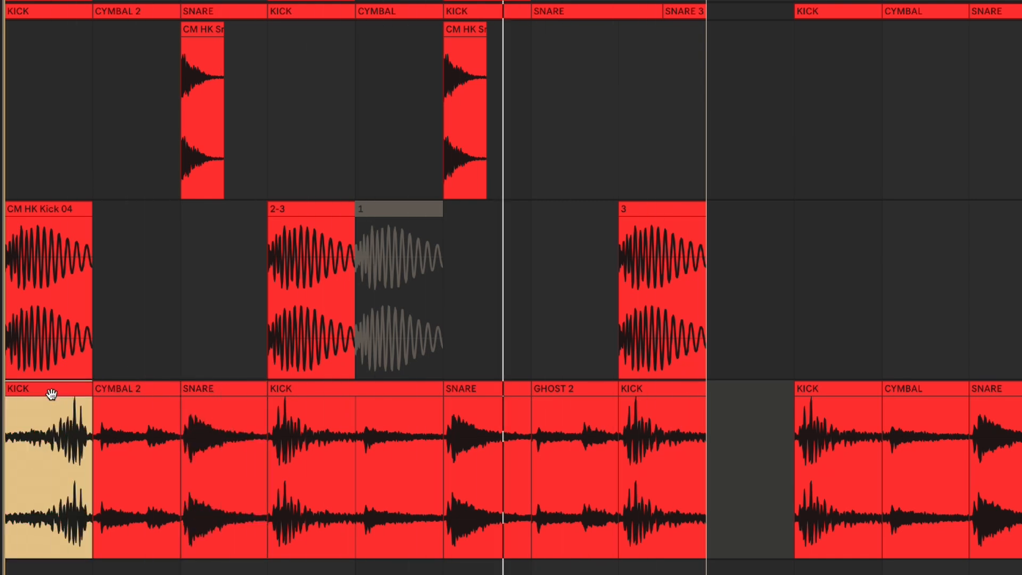
{"action": "left_click", "coordinate": [636, 393]}
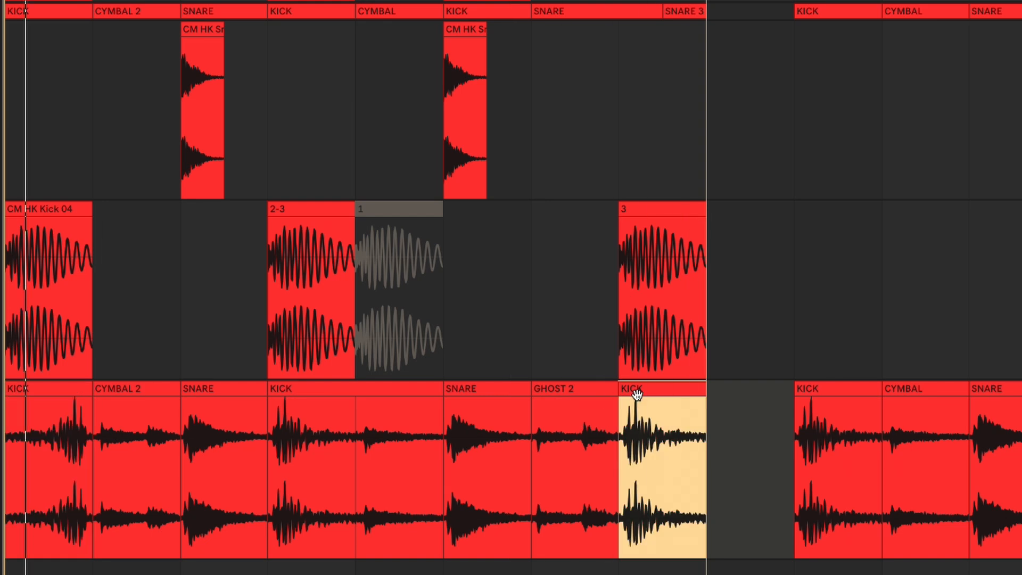
{"action": "key", "text": "r"}
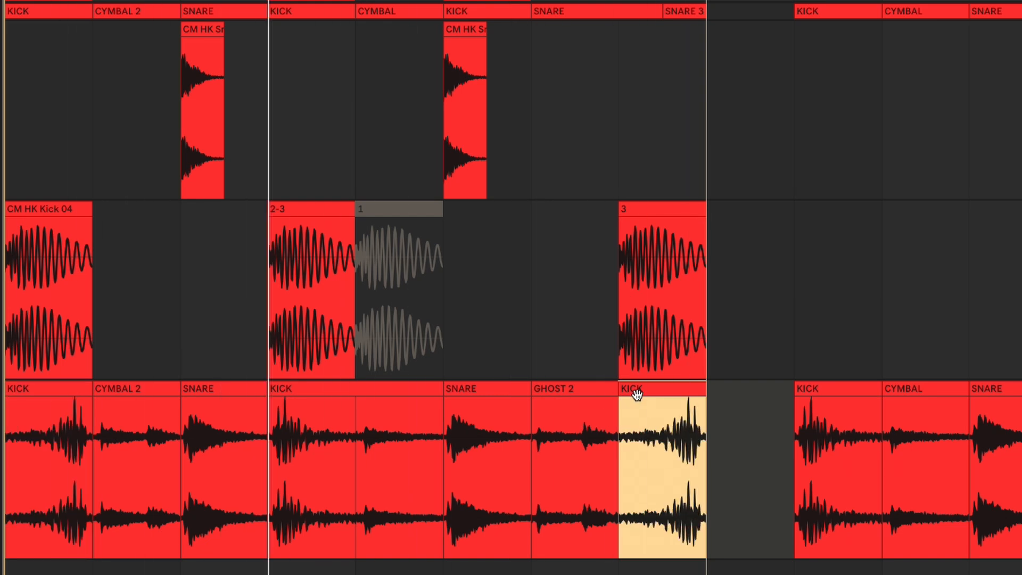
Step: Return the reversed KICK slices at 1.1 and 1.4.3 on the break track to forward direction
{"action": "left_click", "coordinate": [43, 388]}
{"action": "key", "text": "r"}
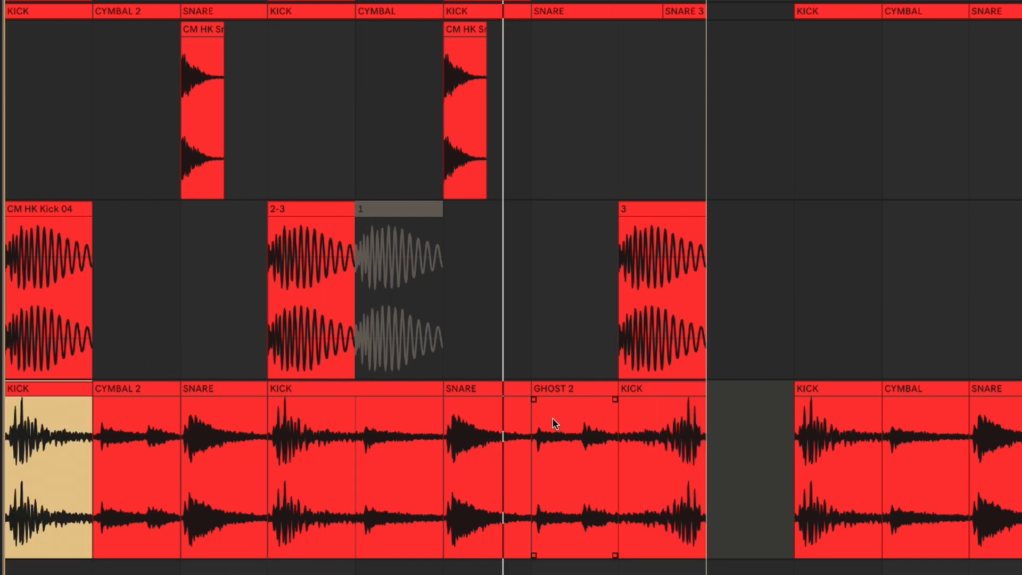
{"action": "left_click", "coordinate": [658, 388]}
{"action": "key", "text": "r"}
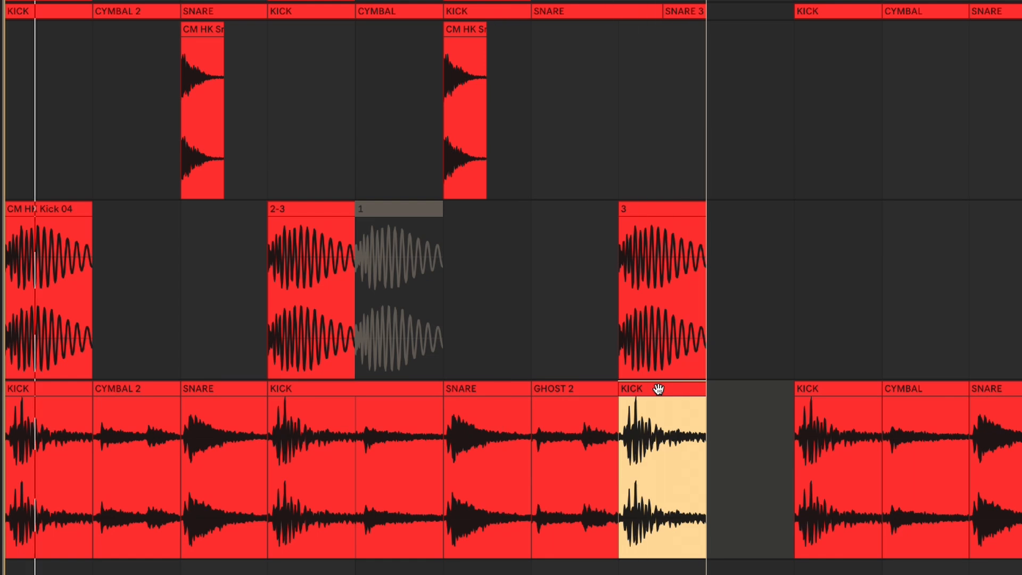